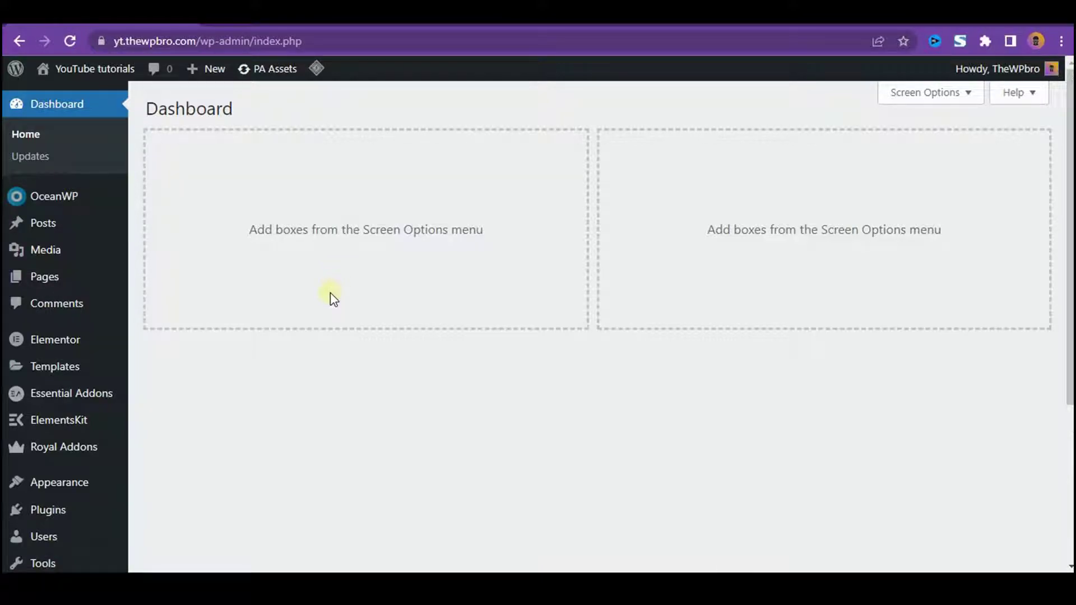
- Search the plugin directory for 'wp smtp', then install and activate WP Mail SMTP by WPForms
{"action": "mouse_move", "coordinate": [103, 511]}
{"action": "left_click", "coordinate": [157, 507]}
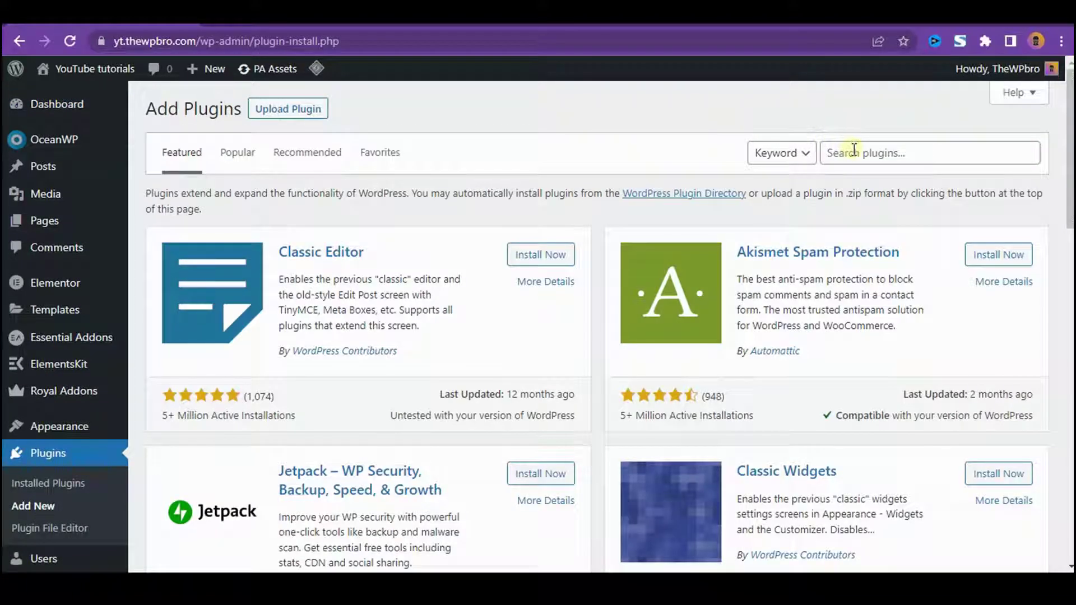
{"action": "left_click", "coordinate": [853, 149]}
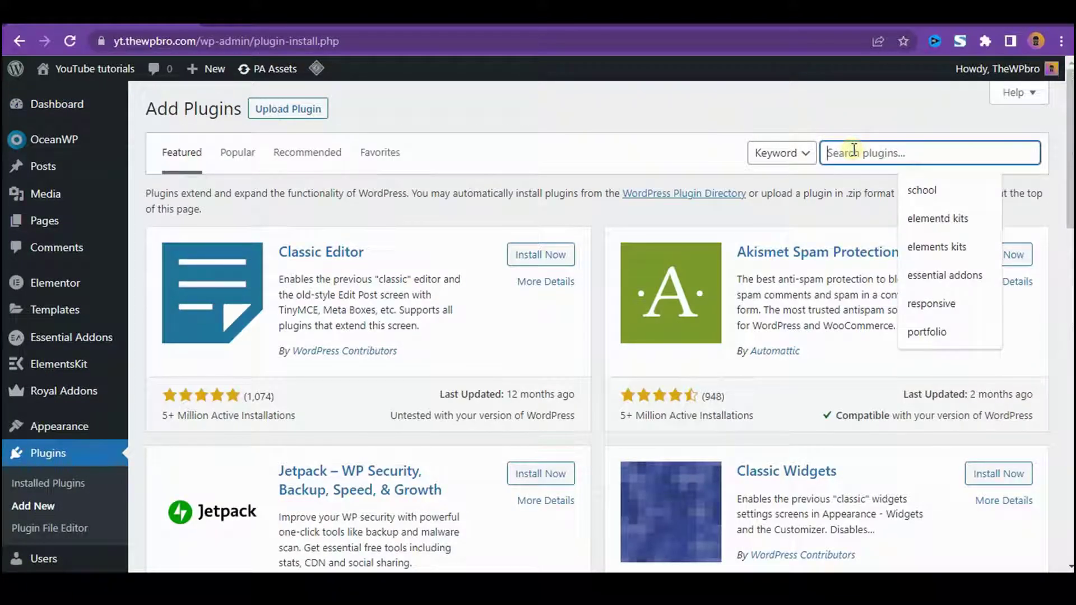
{"action": "type", "text": "wp smtp"}
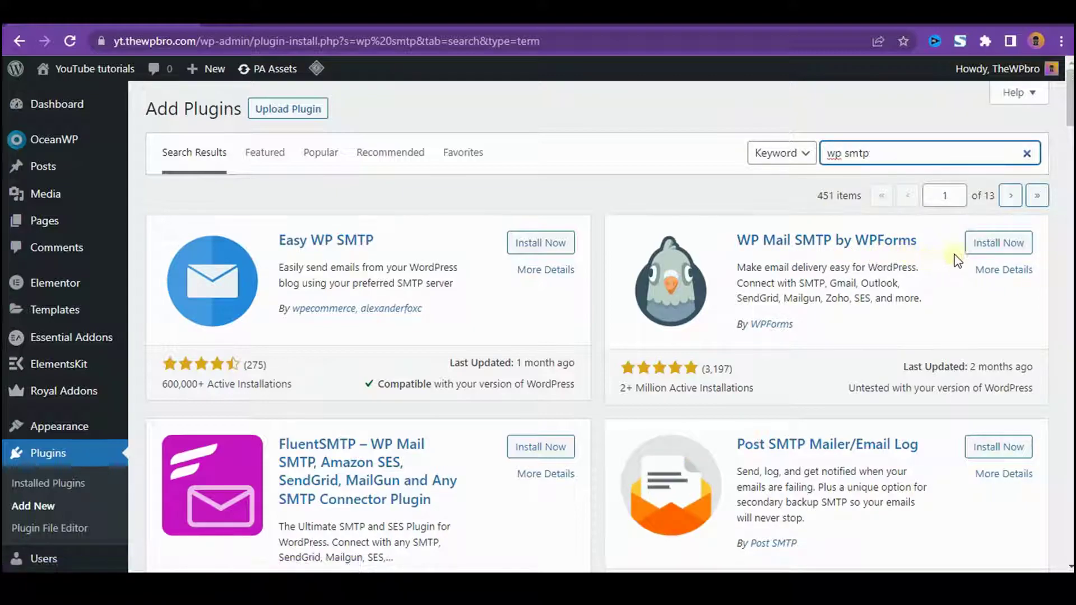
{"action": "left_click", "coordinate": [985, 244]}
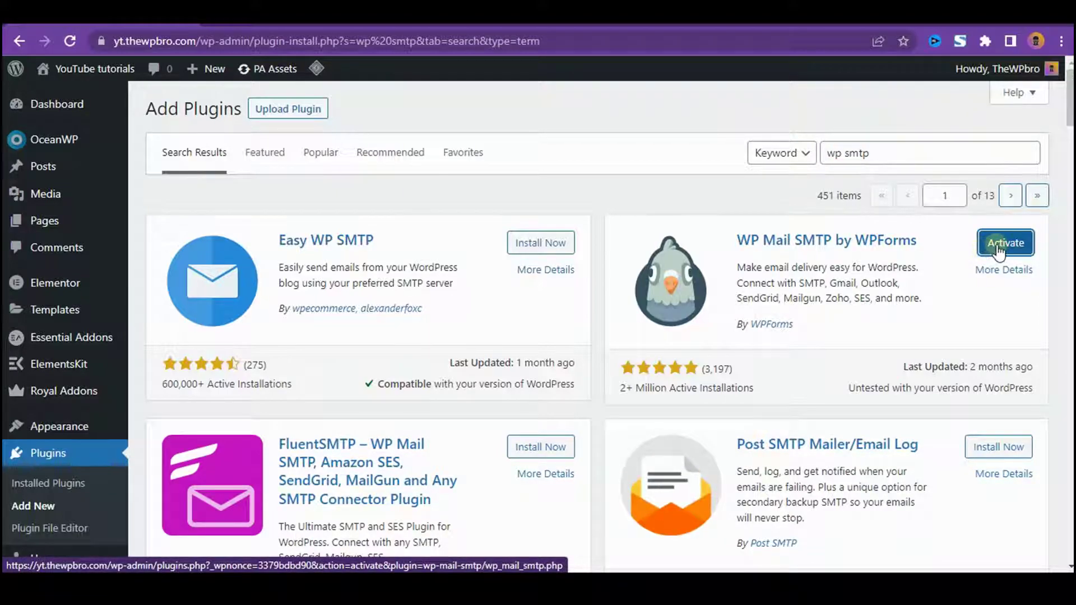
{"action": "left_click", "coordinate": [997, 247]}
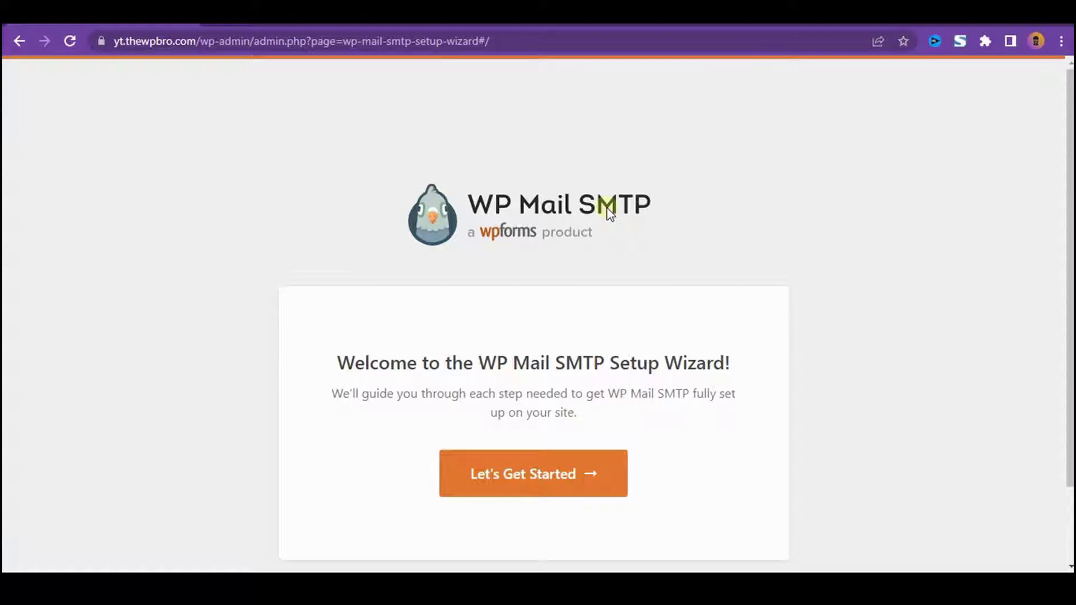
- Start the setup wizard, pick Other SMTP as the mailer and save the choice
{"action": "scroll", "coordinate": [622, 303], "scroll_direction": "down", "scroll_amount": 2}
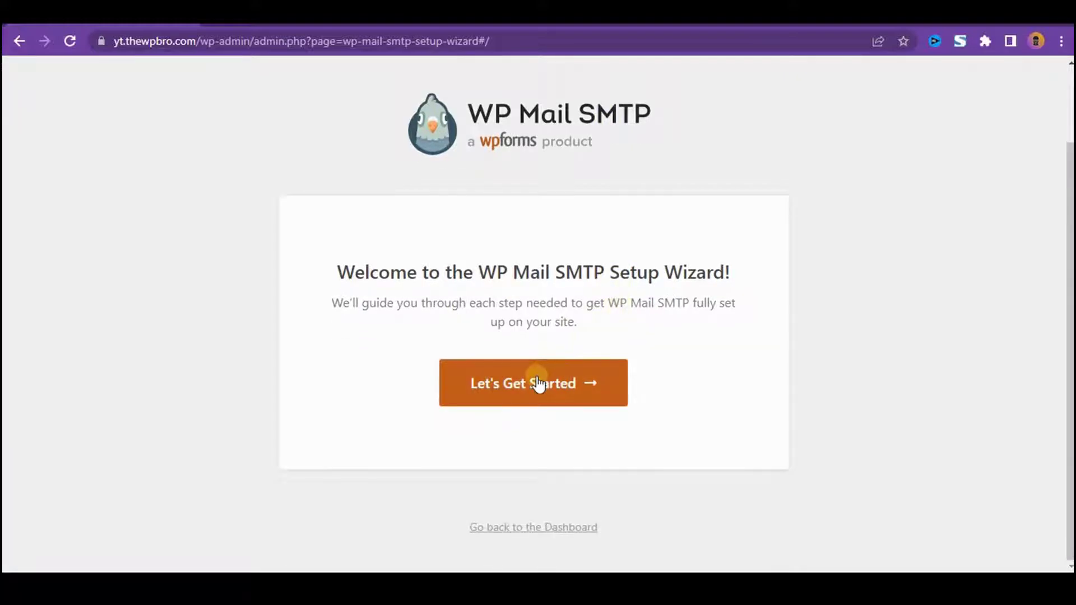
{"action": "left_click", "coordinate": [538, 385]}
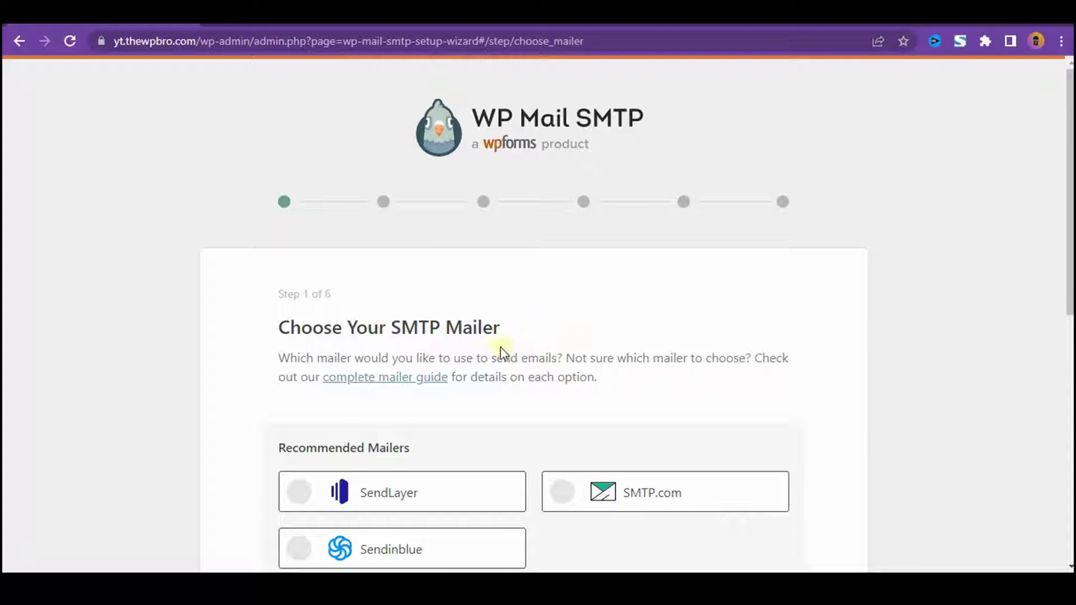
{"action": "scroll", "coordinate": [559, 327], "scroll_direction": "down", "scroll_amount": 2}
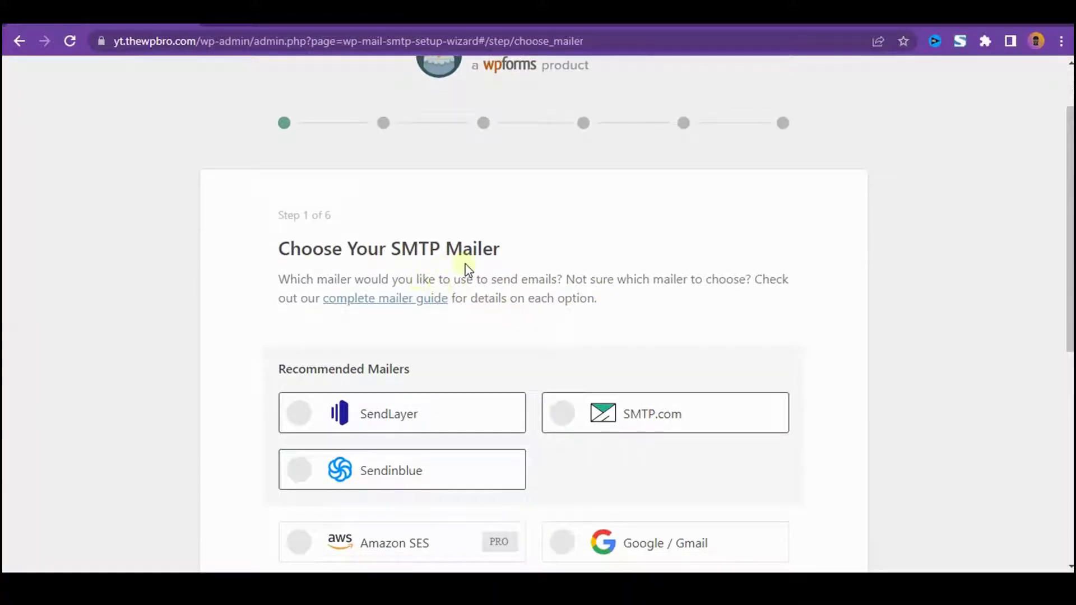
{"action": "scroll", "coordinate": [518, 291], "scroll_direction": "down", "scroll_amount": 1}
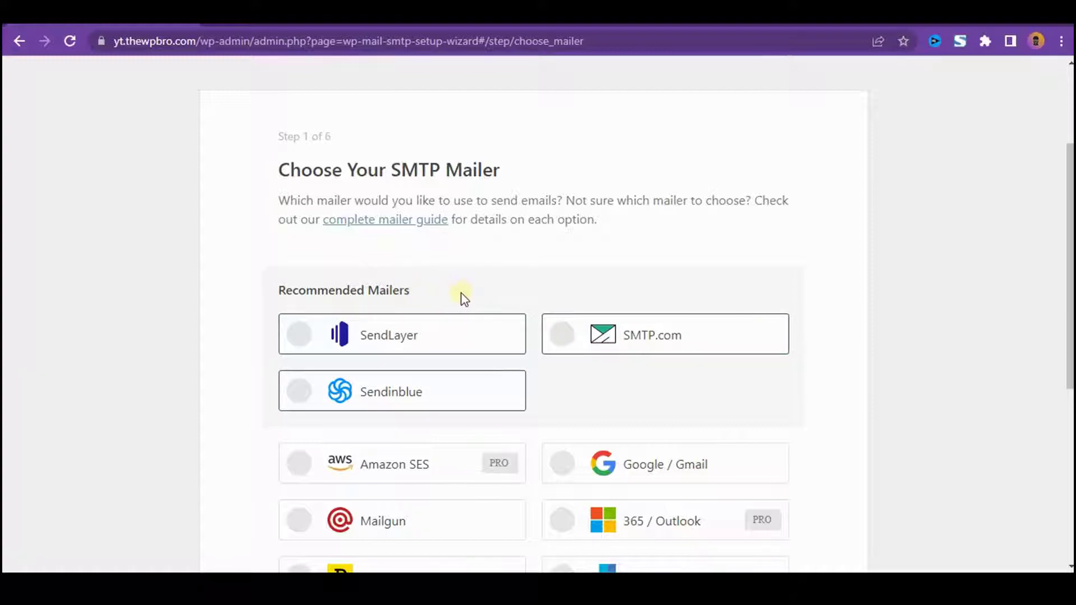
{"action": "scroll", "coordinate": [849, 297], "scroll_direction": "down", "scroll_amount": 3}
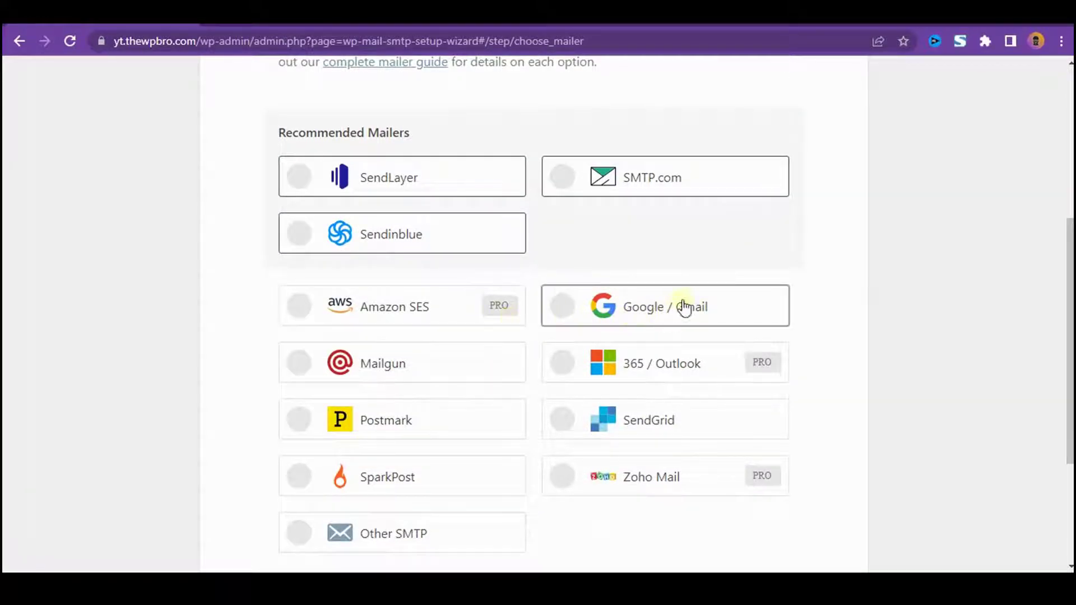
{"action": "scroll", "coordinate": [722, 286], "scroll_direction": "down", "scroll_amount": 3}
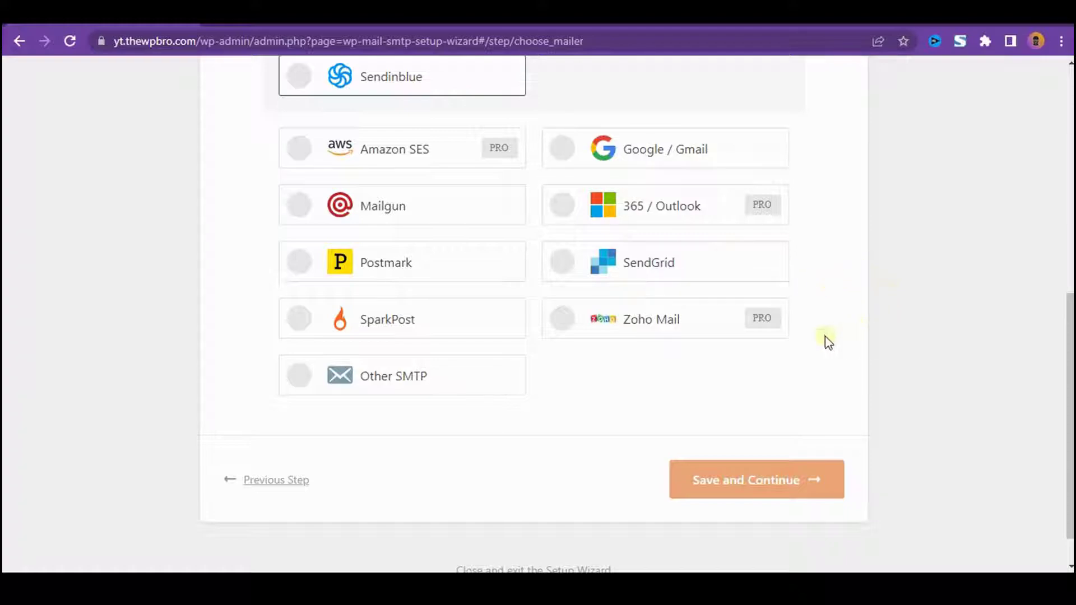
{"action": "left_click", "coordinate": [432, 383]}
{"action": "left_click", "coordinate": [730, 481]}
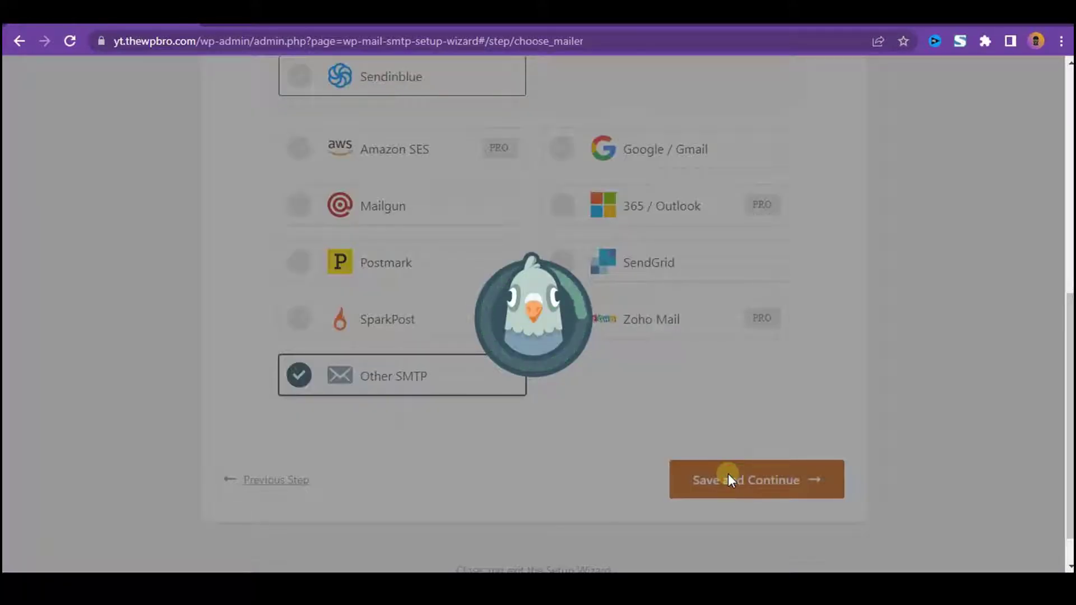
- Review the Other SMTP settings (TLS, port 587) and put the cursor in the empty SMTP Host field
{"action": "scroll", "coordinate": [654, 305], "scroll_direction": "down", "scroll_amount": 3}
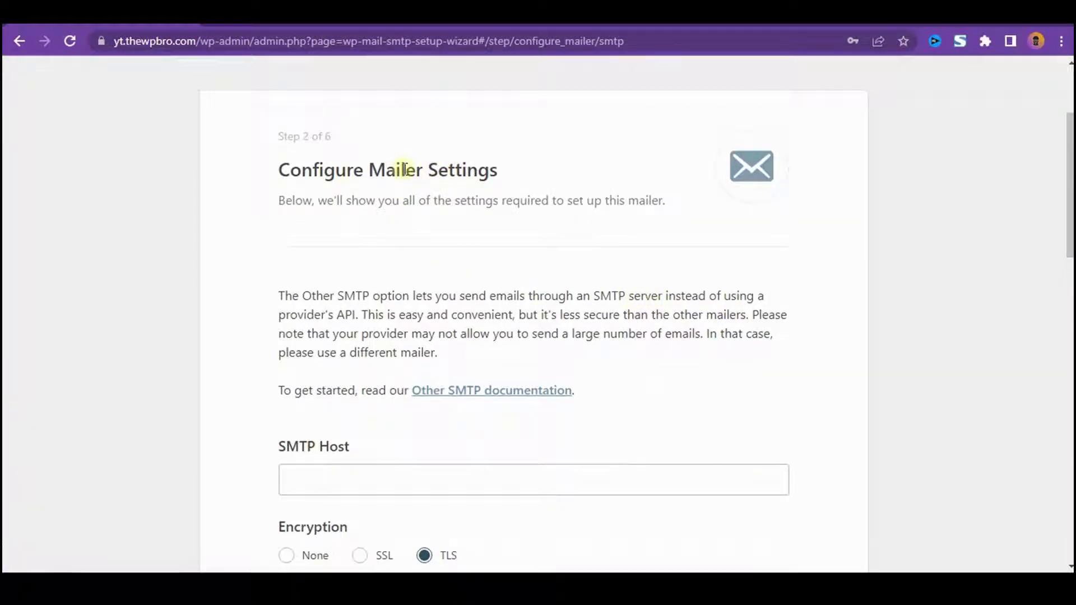
{"action": "scroll", "coordinate": [492, 191], "scroll_direction": "down", "scroll_amount": 1}
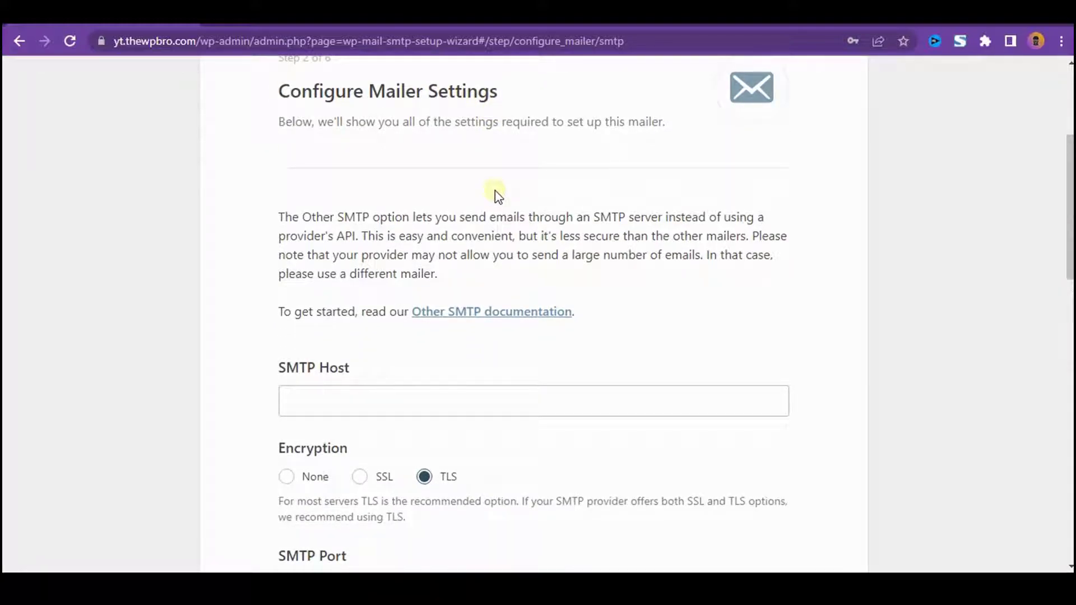
{"action": "scroll", "coordinate": [493, 202], "scroll_direction": "down", "scroll_amount": 2}
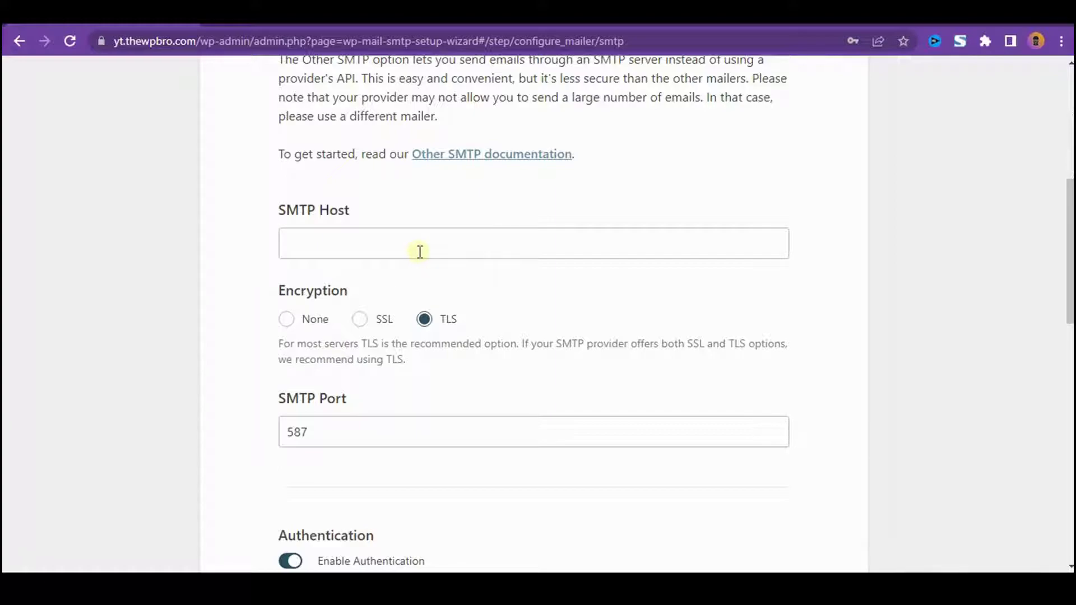
{"action": "scroll", "coordinate": [631, 235], "scroll_direction": "up", "scroll_amount": 4}
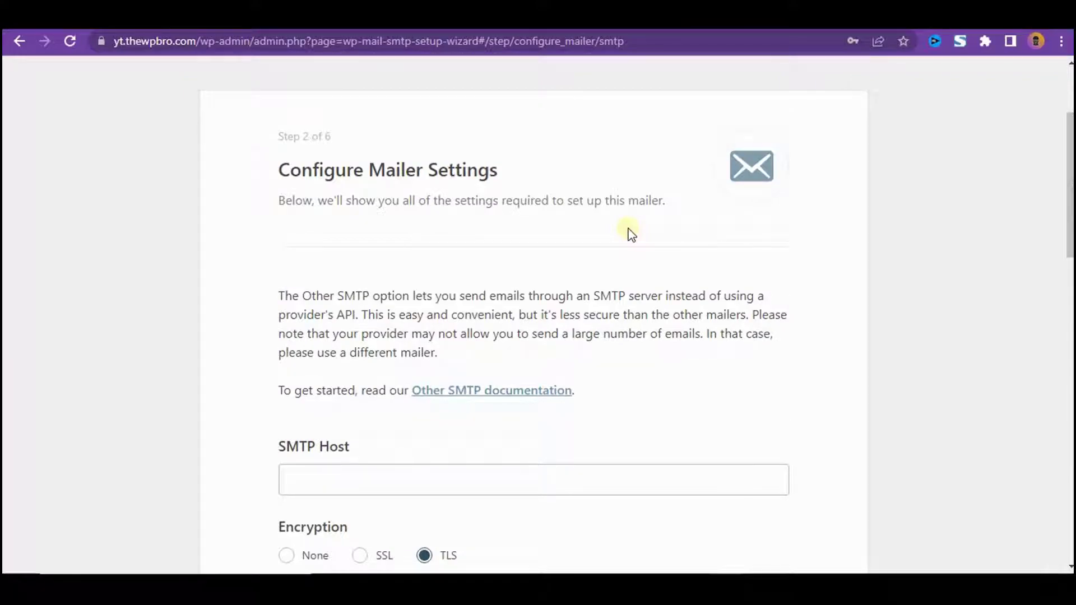
{"action": "scroll", "coordinate": [631, 234], "scroll_direction": "down", "scroll_amount": 4}
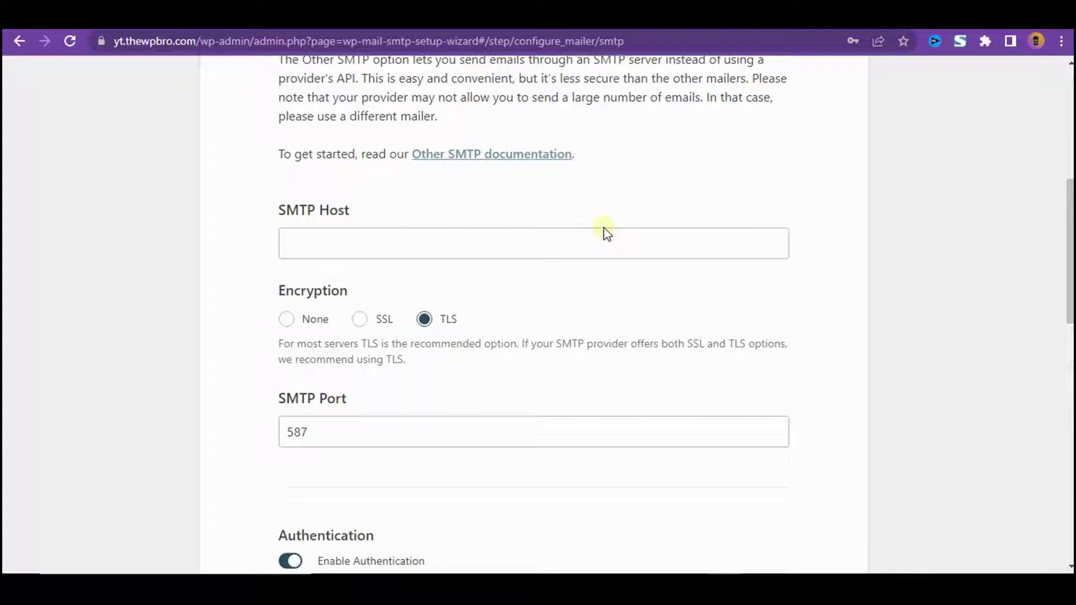
{"action": "left_click", "coordinate": [599, 243]}
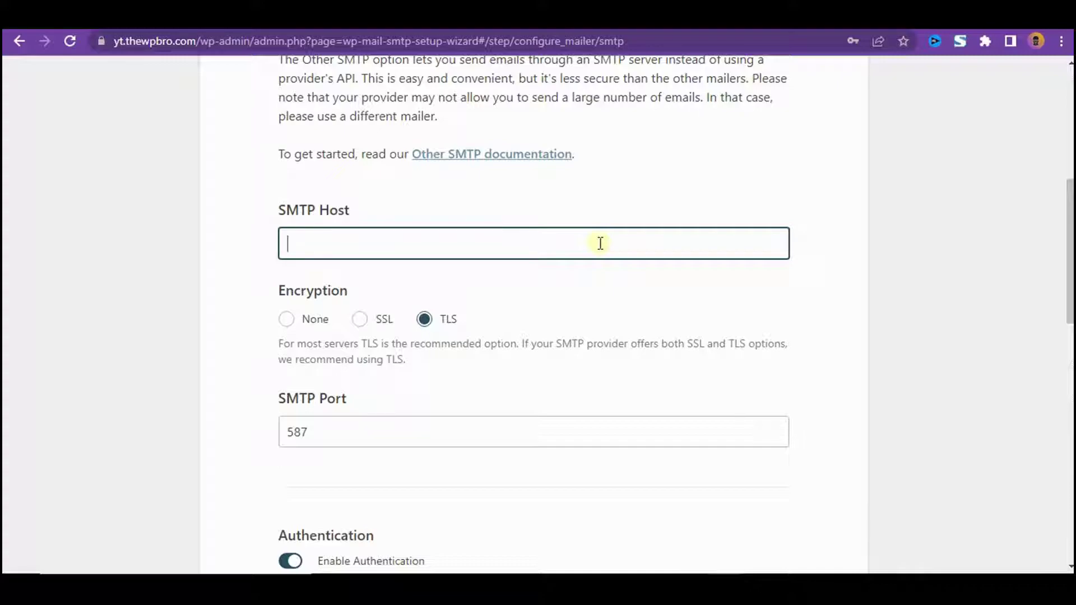
- Enter mail.thewpbro.com as SMTP Host and switch encryption to SSL on port 465
{"action": "type", "text": "mail.thewpbro.com"}
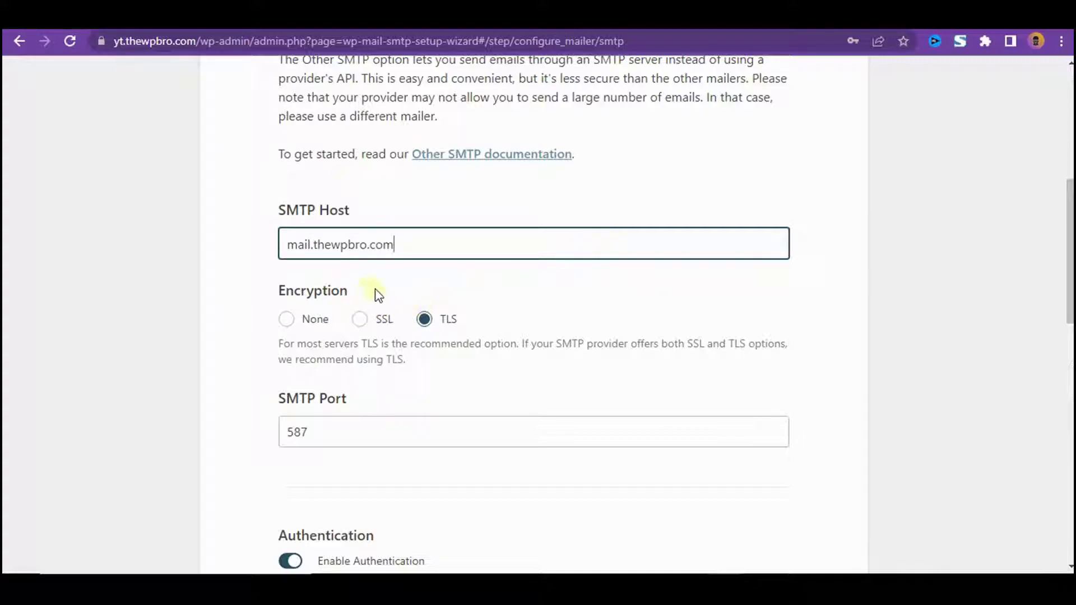
{"action": "left_click", "coordinate": [363, 320]}
{"action": "scroll", "coordinate": [370, 396], "scroll_direction": "down", "scroll_amount": 3}
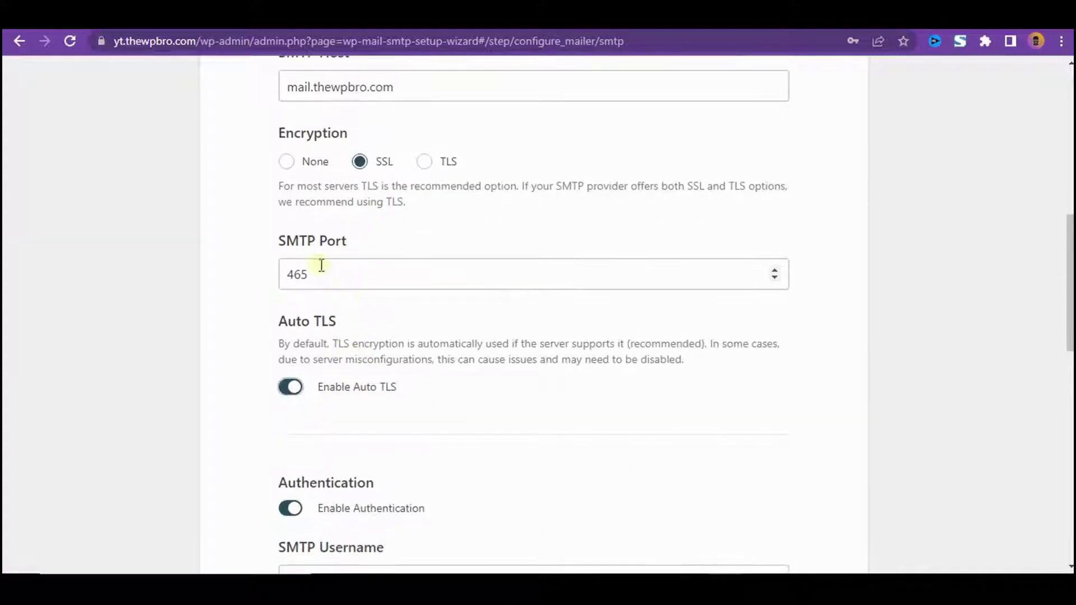
{"action": "scroll", "coordinate": [392, 325], "scroll_direction": "down", "scroll_amount": 4}
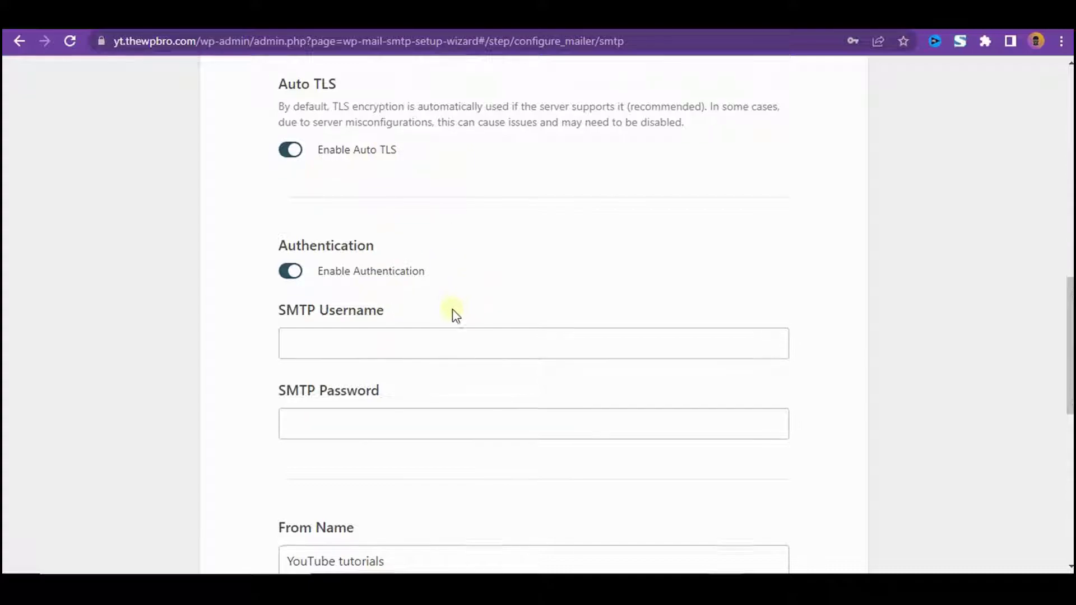
{"action": "scroll", "coordinate": [426, 274], "scroll_direction": "down", "scroll_amount": 3}
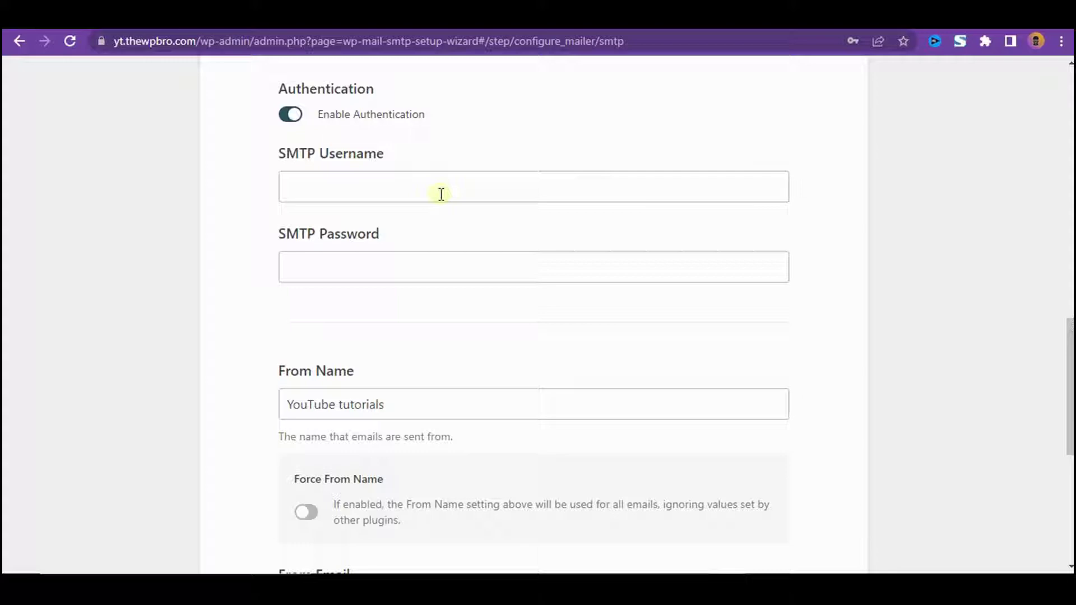
- Enter the site's support e-mail address as SMTP username and type the account password
{"action": "left_click", "coordinate": [441, 194]}
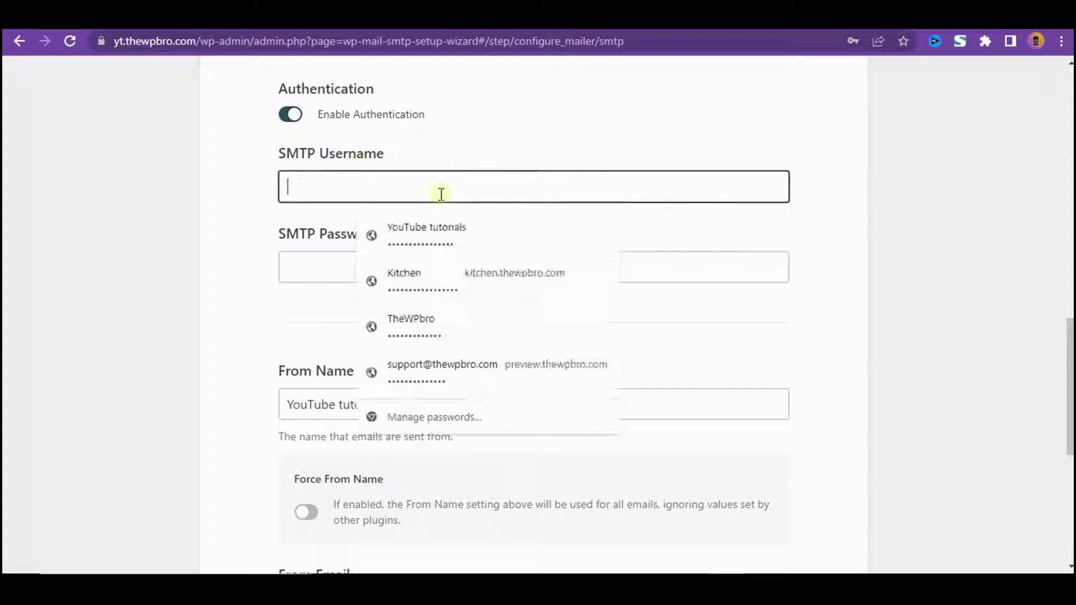
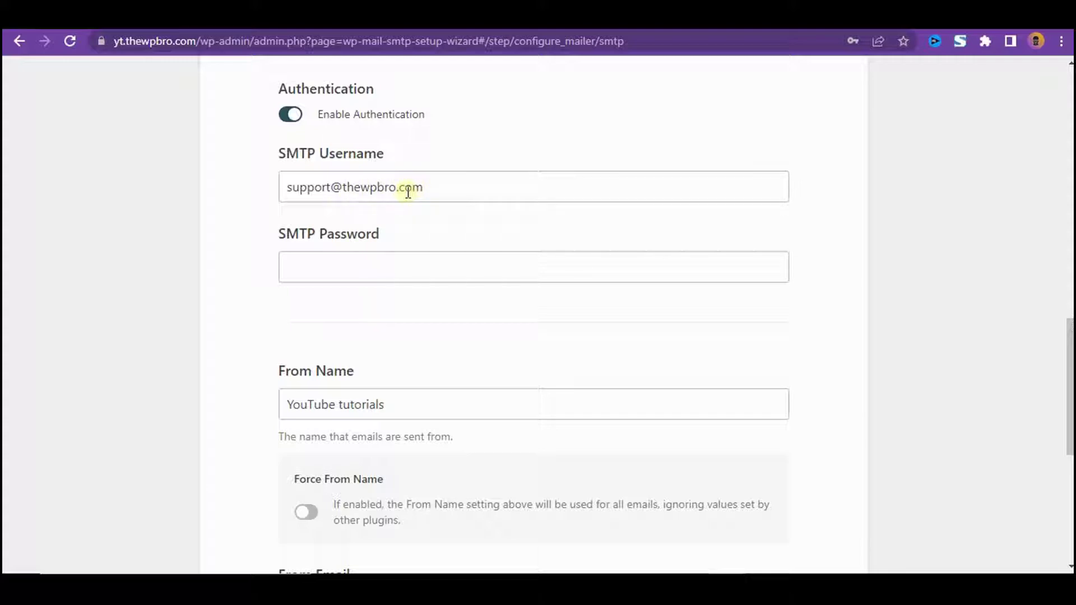
{"action": "left_click", "coordinate": [351, 268]}
{"action": "type", "text": "••••••••••••••"}
{"action": "scroll", "coordinate": [377, 247], "scroll_direction": "down", "scroll_amount": 3}
{"action": "scroll", "coordinate": [435, 236], "scroll_direction": "down", "scroll_amount": 2}
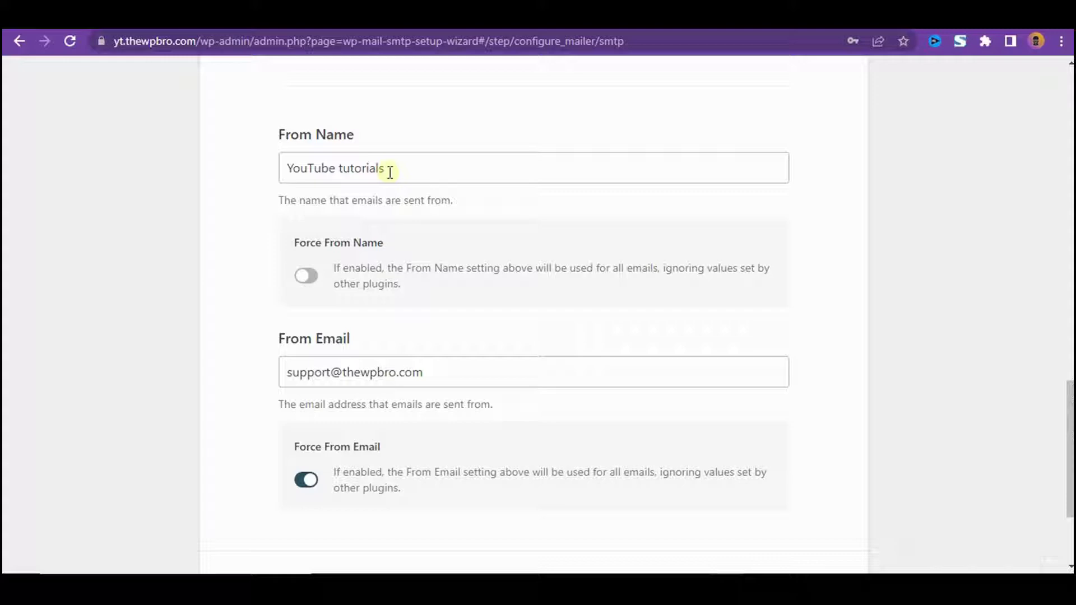
- Change the From Name to TheWPbro and turn on Force From Name
{"action": "left_click", "coordinate": [390, 172]}
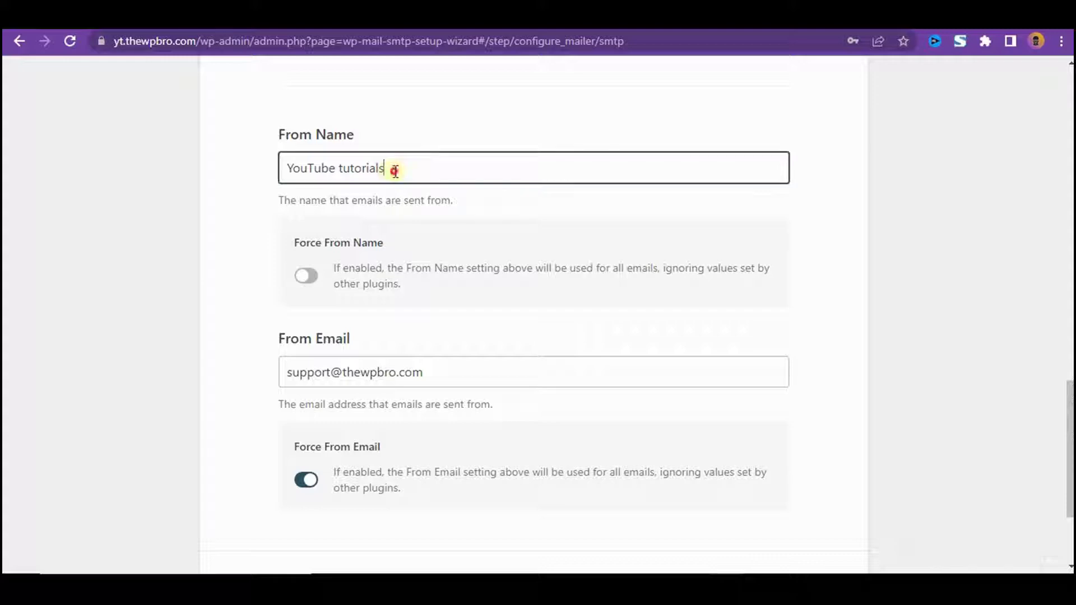
{"action": "key", "text": "ctrl+shift+Left"}
{"action": "key", "text": "ctrl+shift+Left"}
{"action": "type", "text": "TheWPbro"}
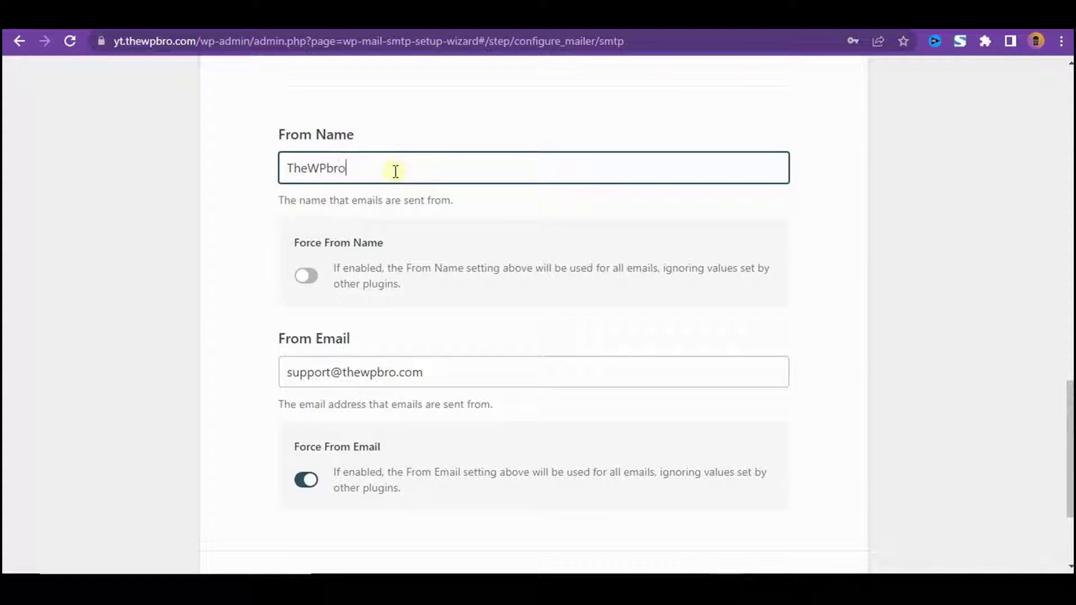
{"action": "scroll", "coordinate": [381, 185], "scroll_direction": "down", "scroll_amount": 2}
{"action": "left_click", "coordinate": [306, 197]}
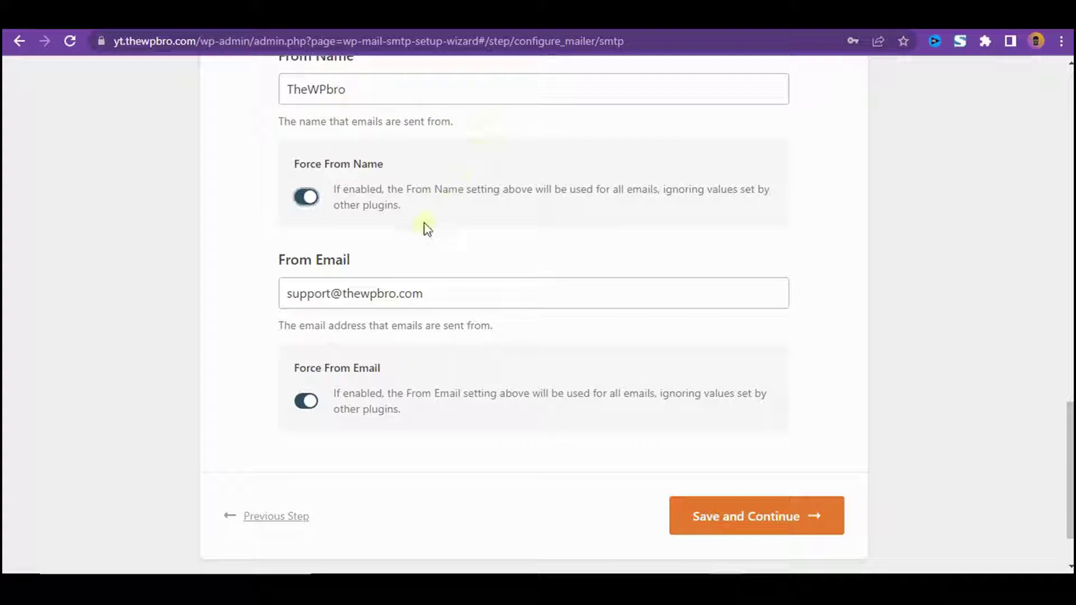
{"action": "scroll", "coordinate": [429, 218], "scroll_direction": "down", "scroll_amount": 2}
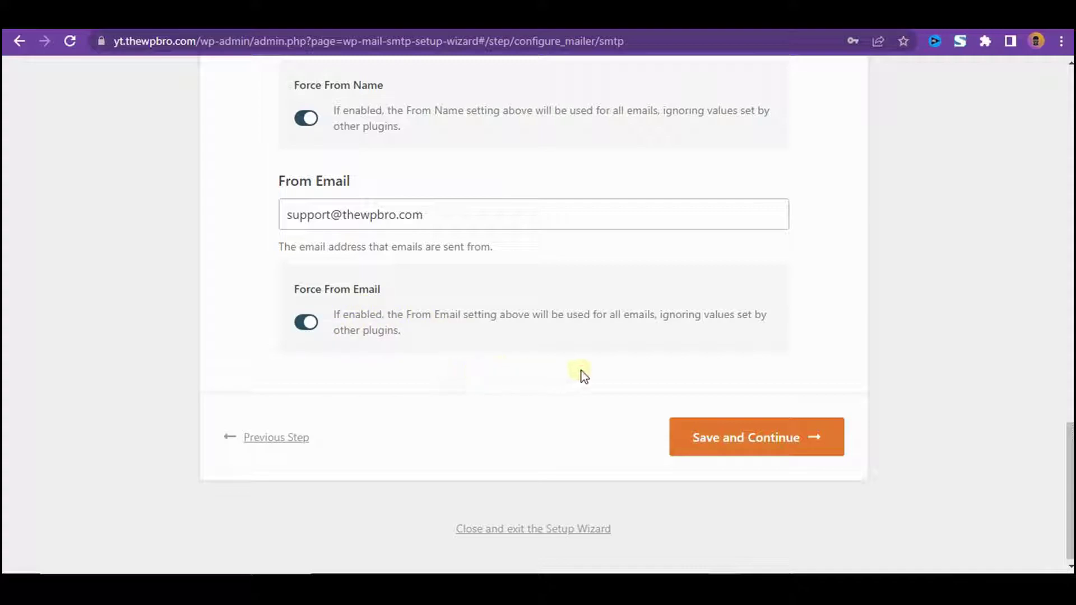
- Save the mailer settings and deselect Smart Contact Form, leaving Weekly Email Summary enabled
{"action": "left_click", "coordinate": [742, 435]}
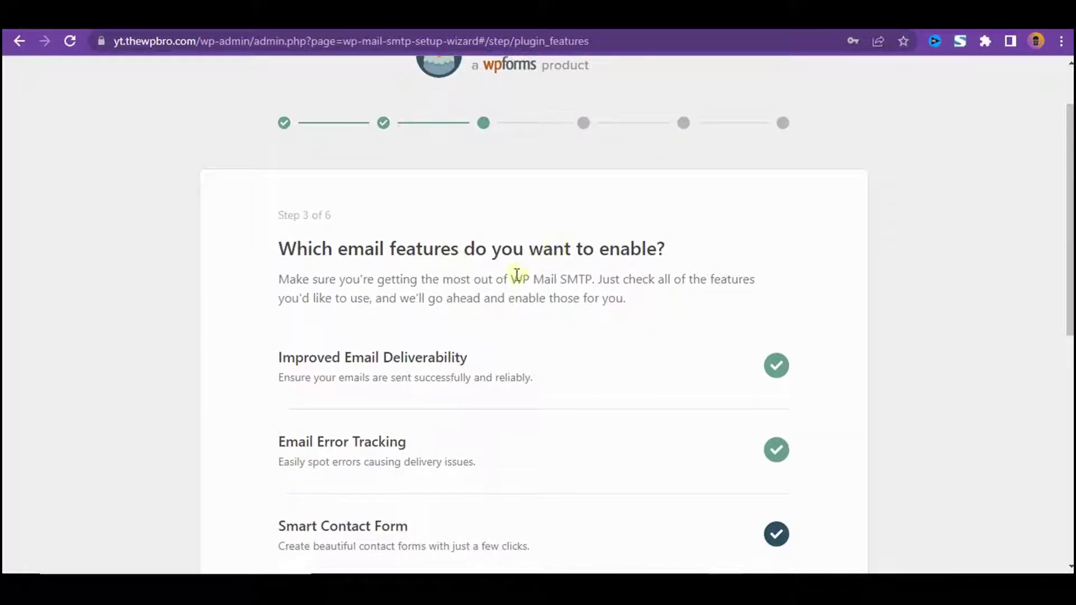
{"action": "scroll", "coordinate": [517, 276], "scroll_direction": "down", "scroll_amount": 3}
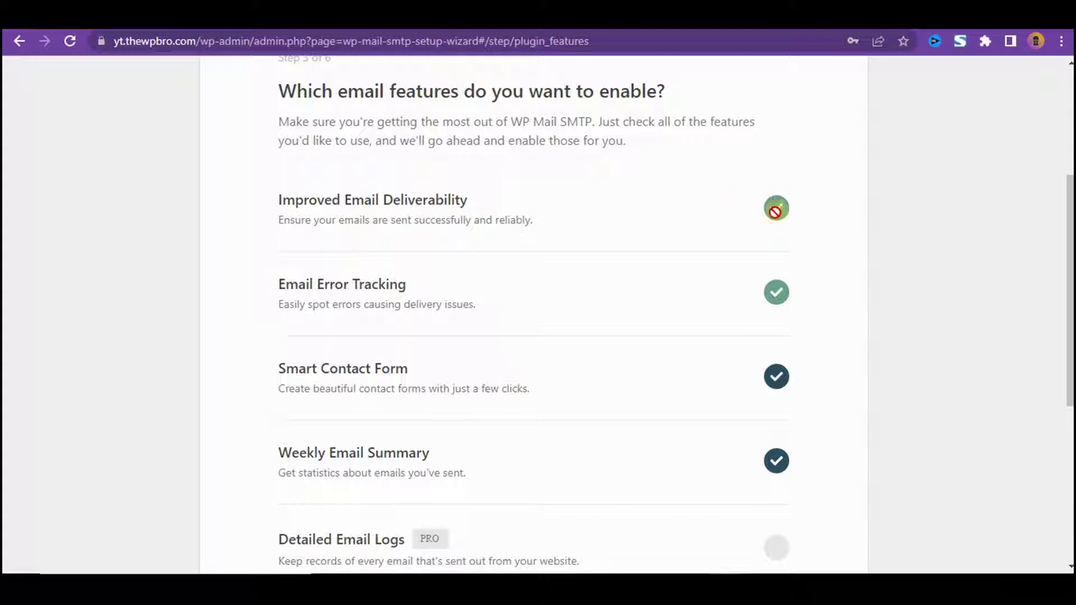
{"action": "scroll", "coordinate": [684, 235], "scroll_direction": "down", "scroll_amount": 3}
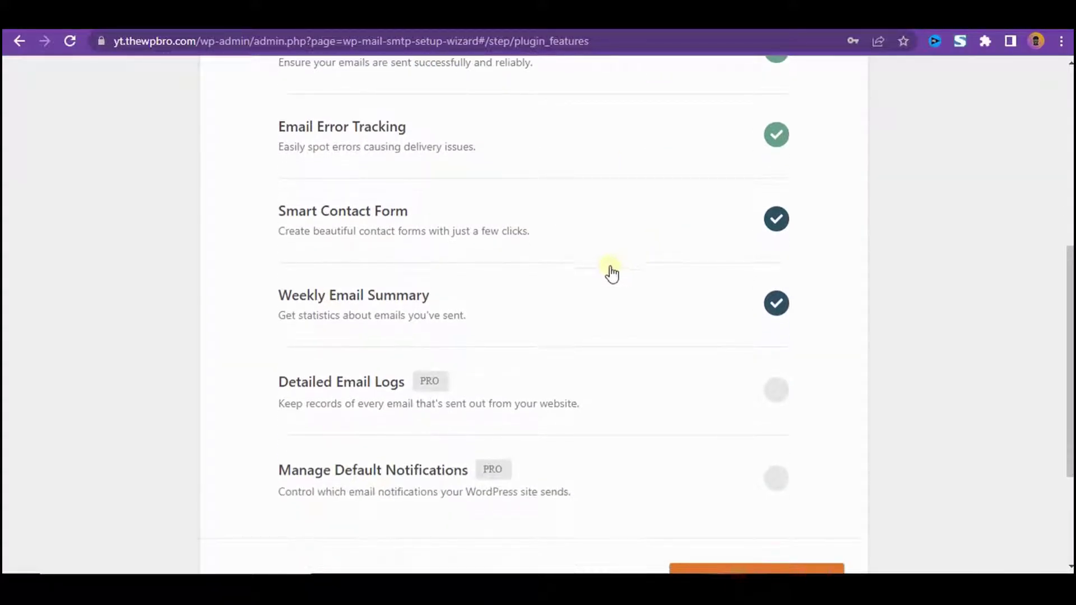
{"action": "left_click", "coordinate": [777, 222]}
{"action": "scroll", "coordinate": [691, 312], "scroll_direction": "down", "scroll_amount": 2}
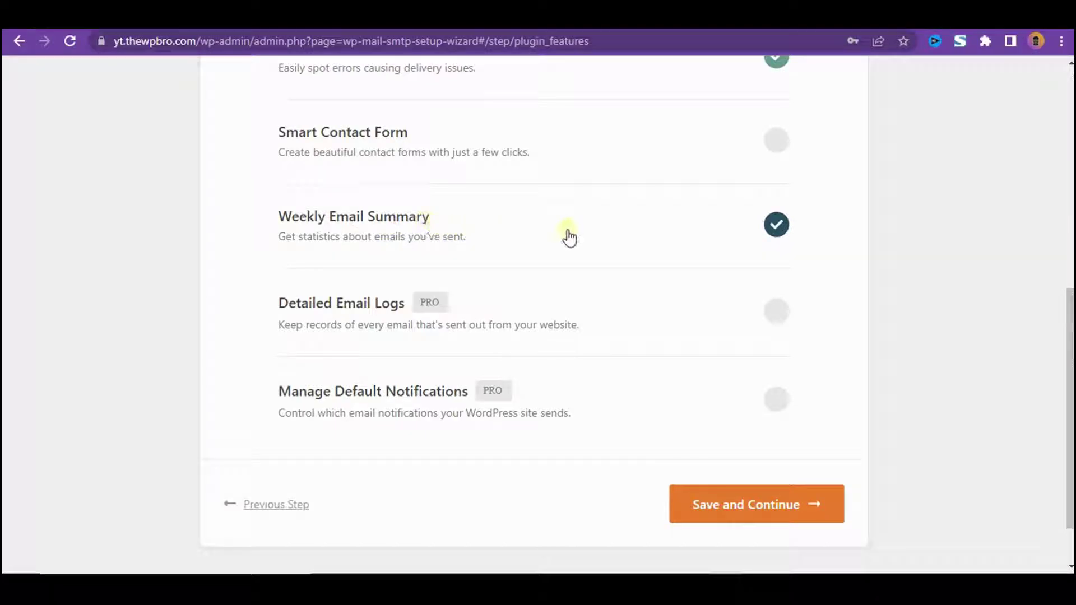
{"action": "scroll", "coordinate": [799, 254], "scroll_direction": "down", "scroll_amount": 2}
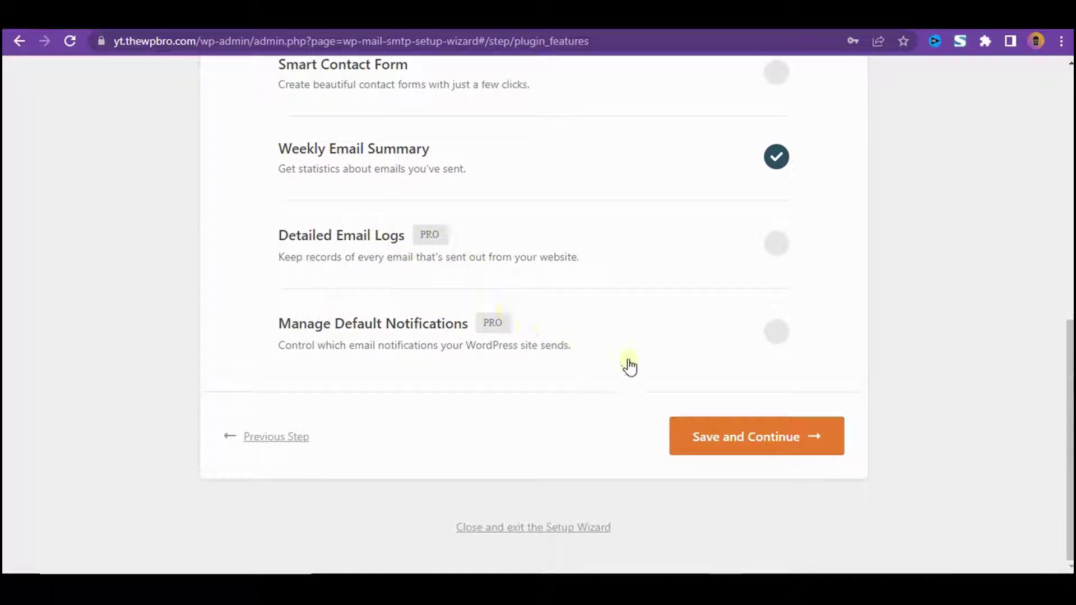
- Save the email features and skip the Help Improve and License Key steps to reach the Congrats page
{"action": "left_click", "coordinate": [731, 438]}
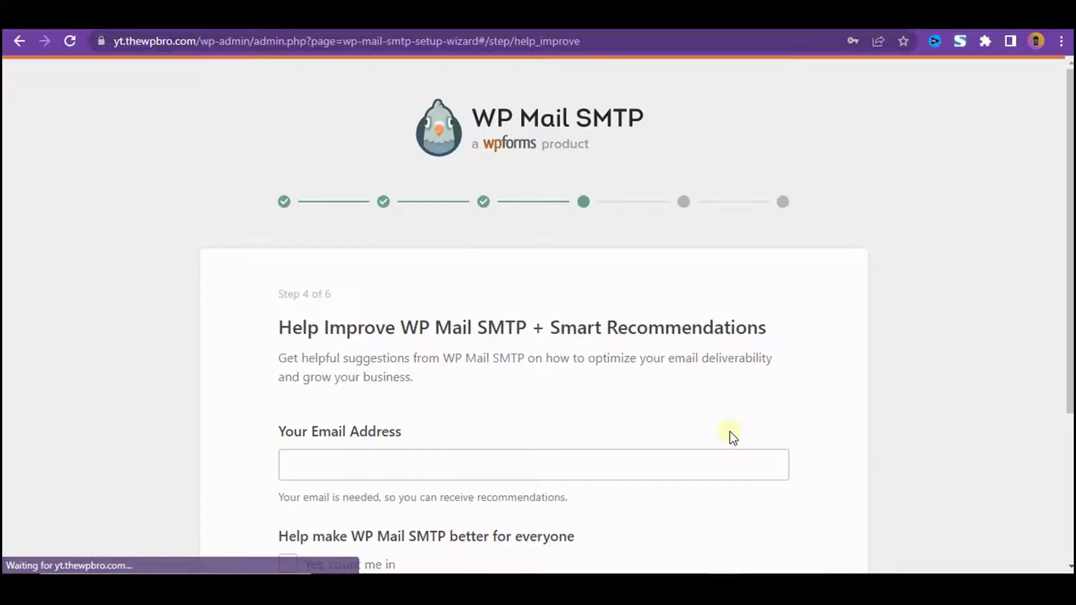
{"action": "scroll", "coordinate": [588, 296], "scroll_direction": "down", "scroll_amount": 3}
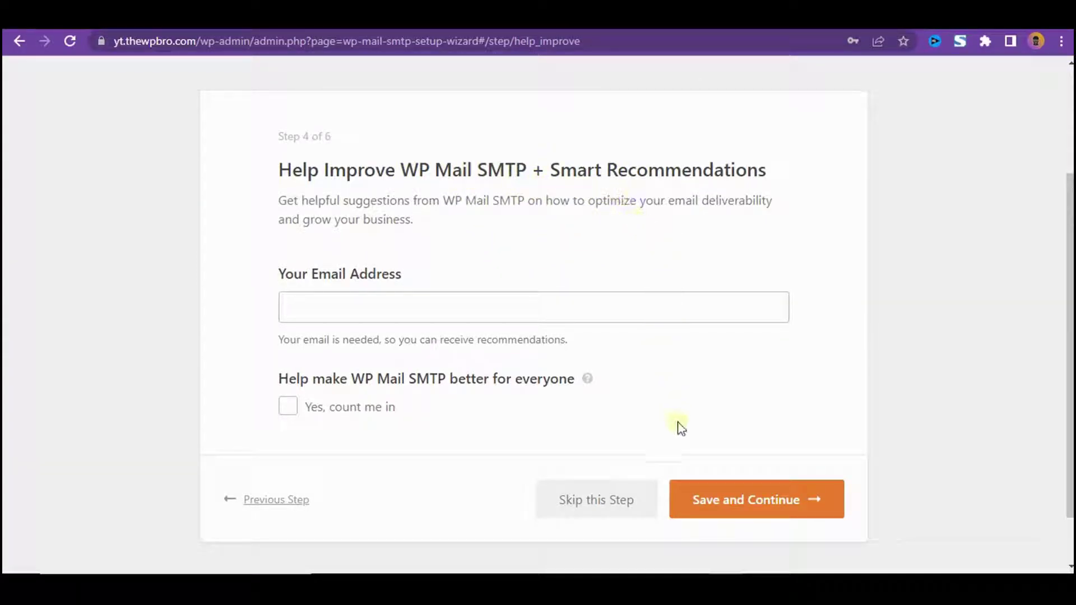
{"action": "left_click", "coordinate": [606, 500]}
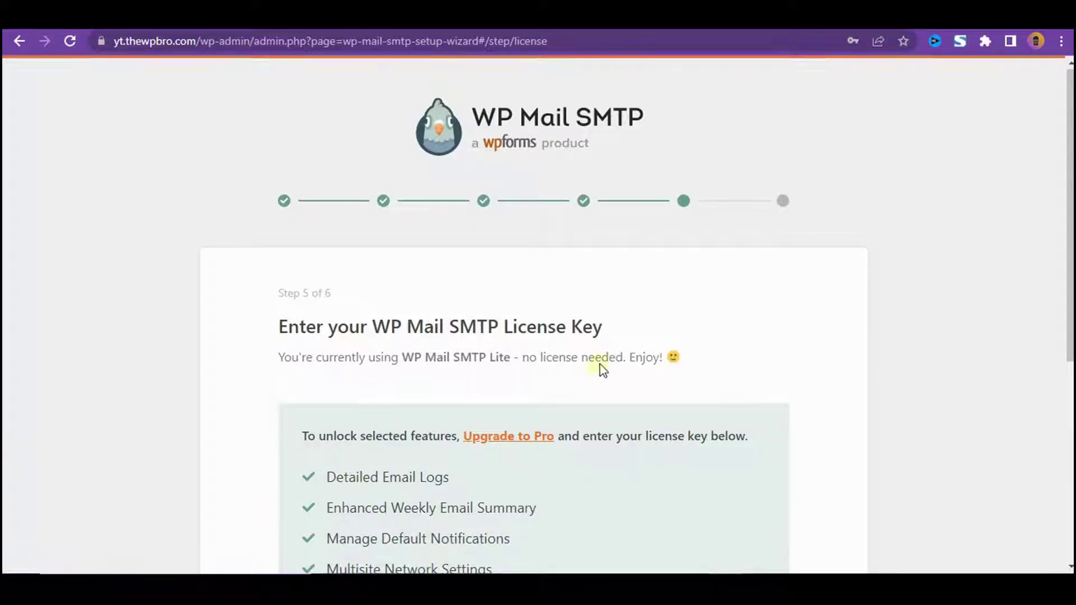
{"action": "scroll", "coordinate": [602, 364], "scroll_direction": "down", "scroll_amount": 5}
{"action": "left_click", "coordinate": [781, 438]}
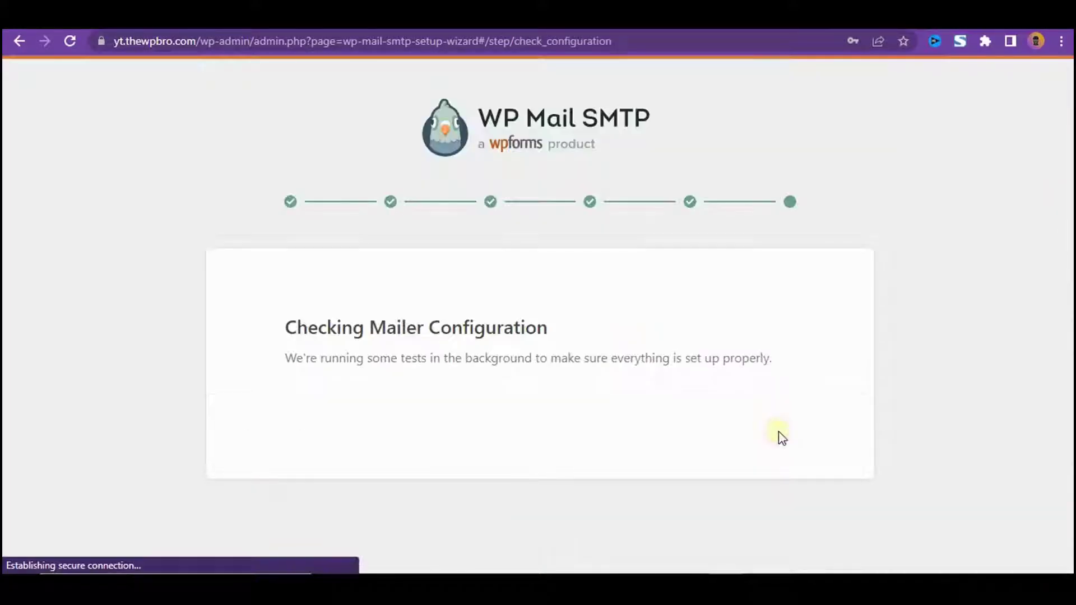
{"action": "scroll", "coordinate": [785, 425], "scroll_direction": "down", "scroll_amount": 2}
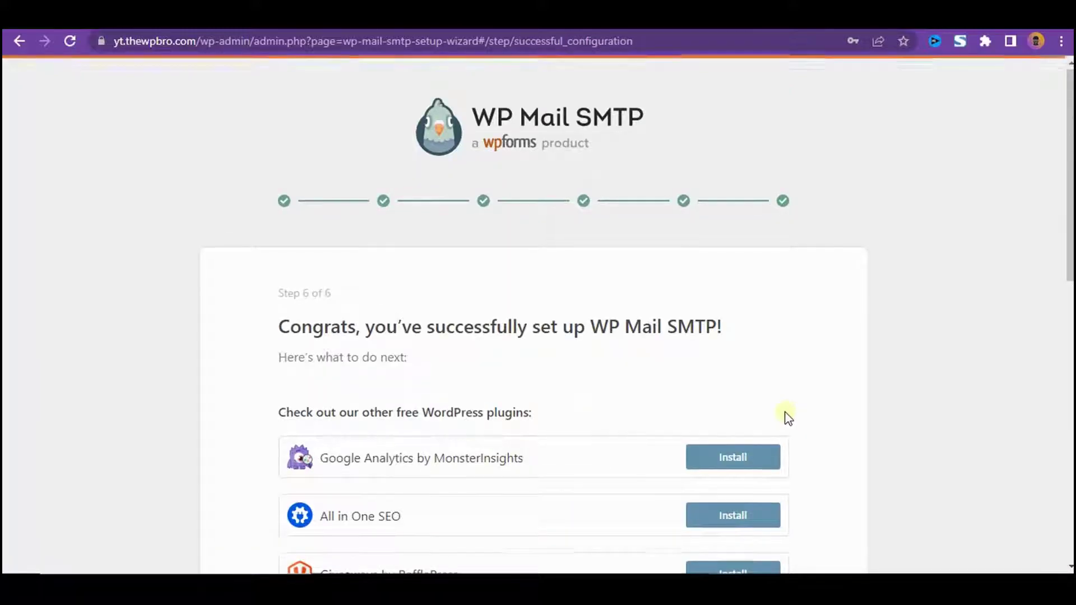
{"action": "scroll", "coordinate": [789, 417], "scroll_direction": "down", "scroll_amount": 1}
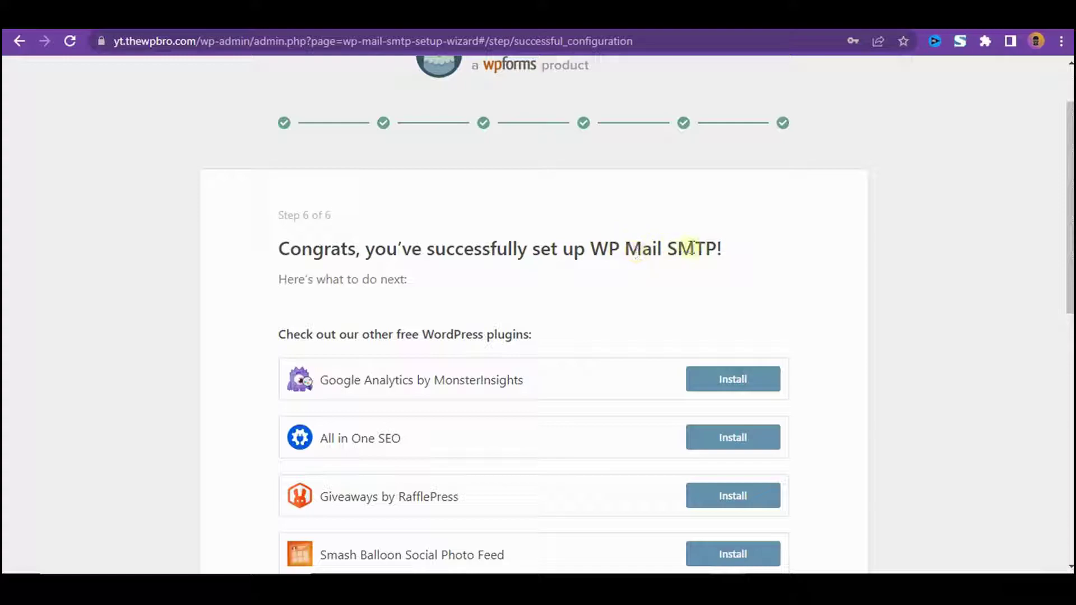
{"action": "scroll", "coordinate": [775, 274], "scroll_direction": "up", "scroll_amount": 1}
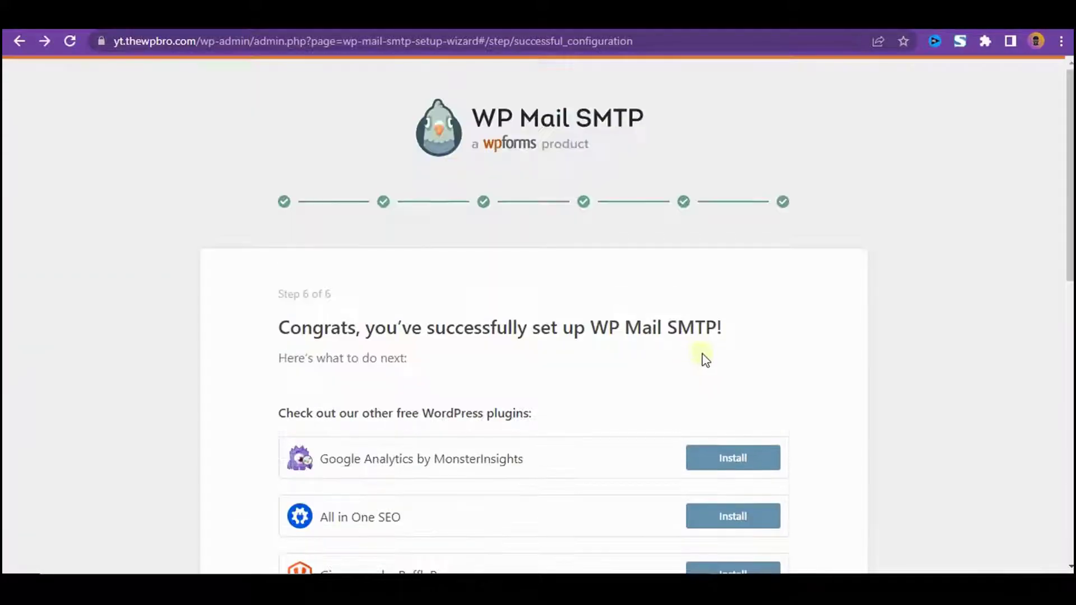
{"action": "scroll", "coordinate": [737, 350], "scroll_direction": "down", "scroll_amount": 10}
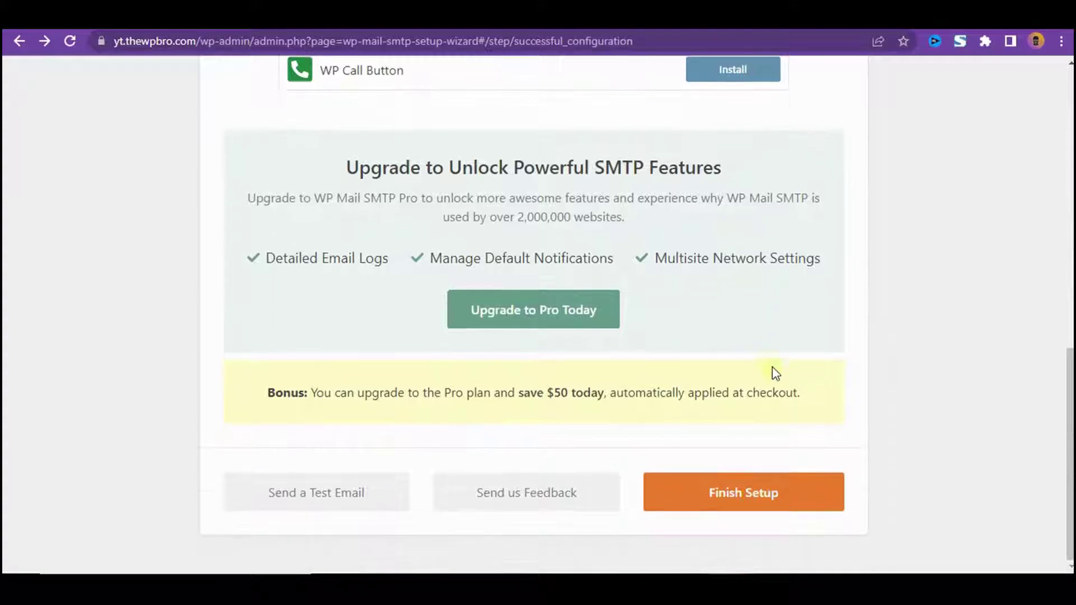
- Finish the wizard and send an HTML test email from the Email Test tab
{"action": "left_click", "coordinate": [764, 495]}
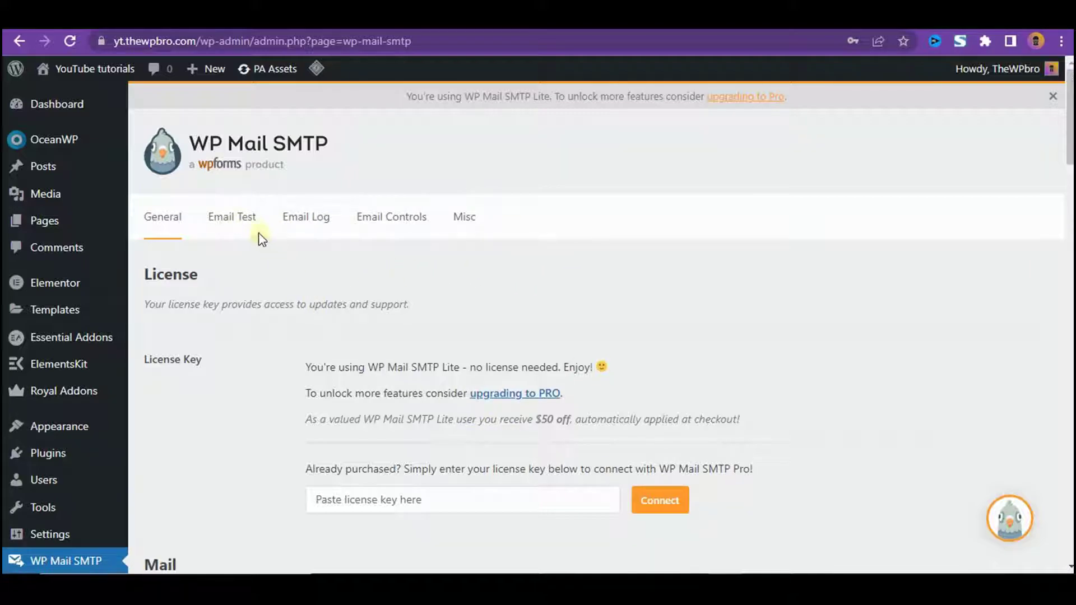
{"action": "left_click", "coordinate": [227, 222]}
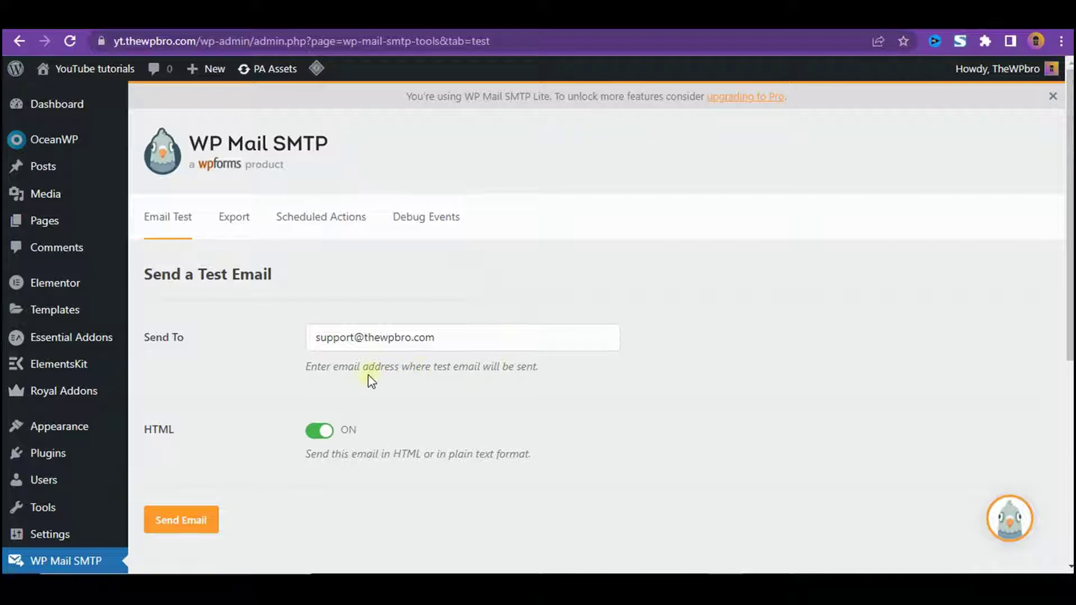
{"action": "scroll", "coordinate": [271, 370], "scroll_direction": "down", "scroll_amount": 4}
{"action": "left_click", "coordinate": [199, 294]}
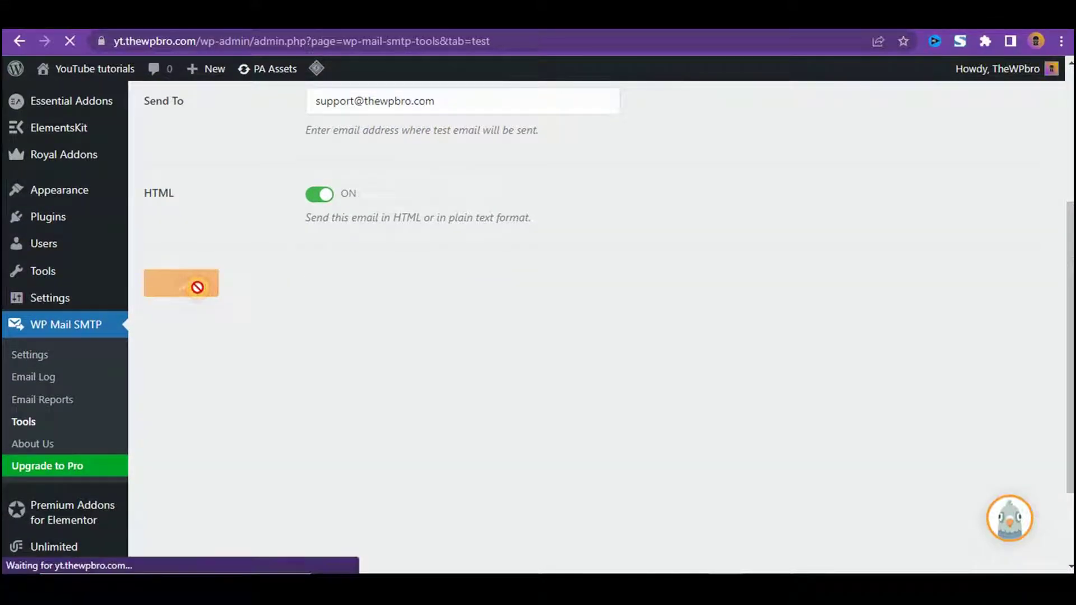
{"action": "scroll", "coordinate": [204, 293], "scroll_direction": "down", "scroll_amount": 5}
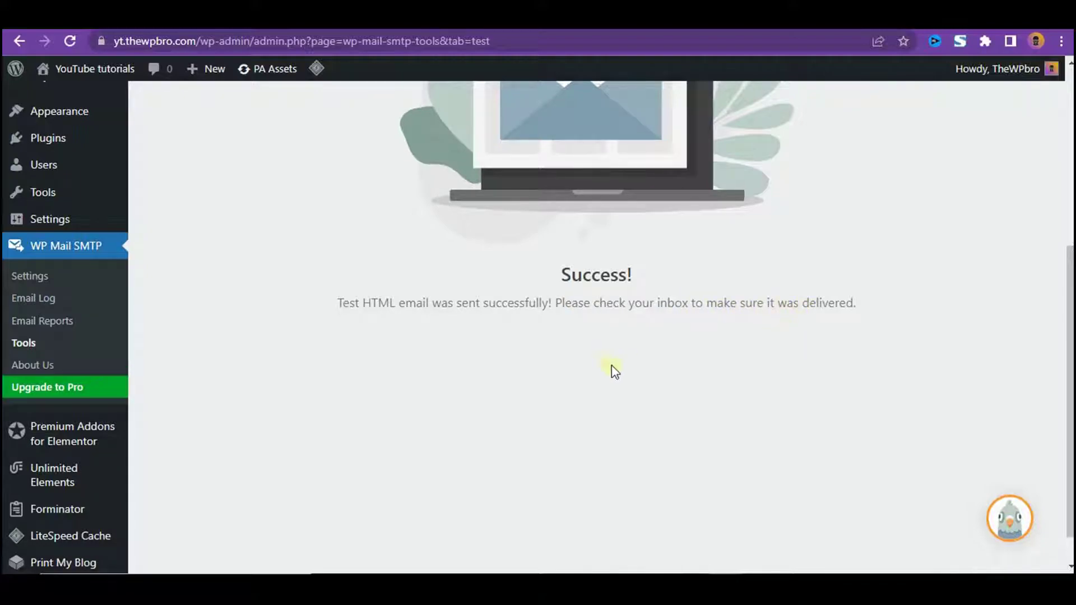
{"action": "scroll", "coordinate": [626, 367], "scroll_direction": "up", "scroll_amount": 5}
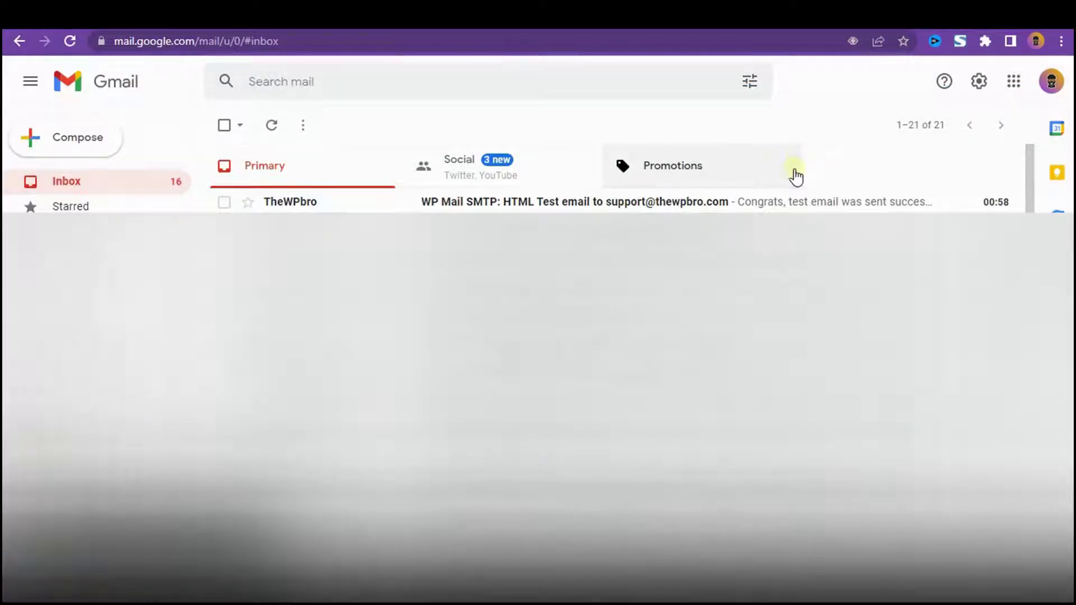
- Open the WP Mail SMTP test email in Gmail and read its 'Congrats, test email was sent successfully!' message
{"action": "left_click", "coordinate": [565, 201]}
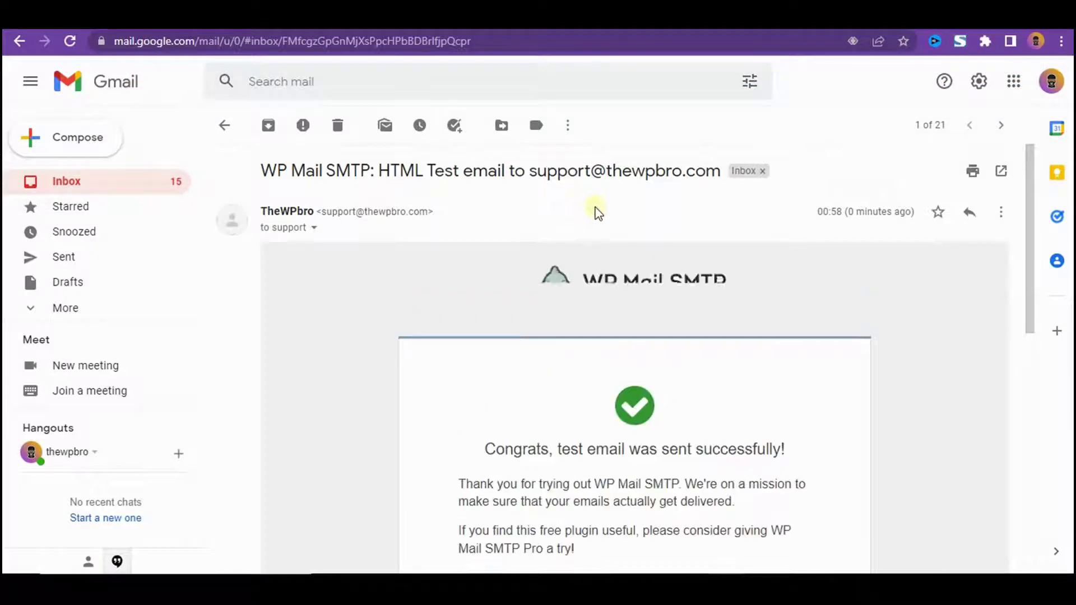
{"action": "scroll", "coordinate": [616, 218], "scroll_direction": "down", "scroll_amount": 2}
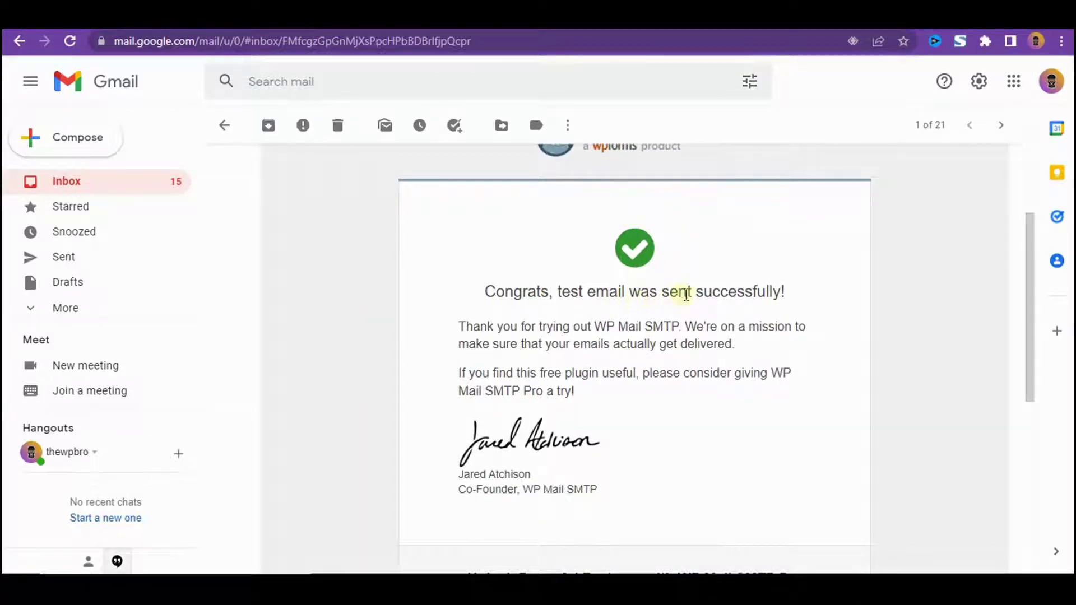
{"action": "scroll", "coordinate": [758, 308], "scroll_direction": "down", "scroll_amount": 3}
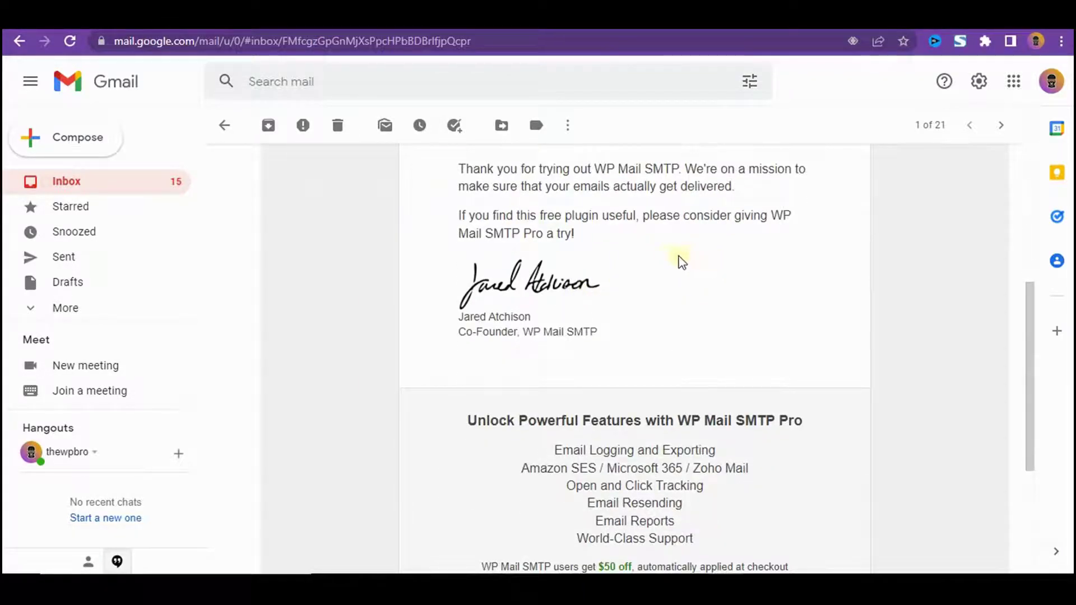
{"action": "scroll", "coordinate": [667, 260], "scroll_direction": "down", "scroll_amount": 4}
{"action": "scroll", "coordinate": [661, 263], "scroll_direction": "up", "scroll_amount": 5}
{"action": "scroll", "coordinate": [742, 279], "scroll_direction": "down", "scroll_amount": 6}
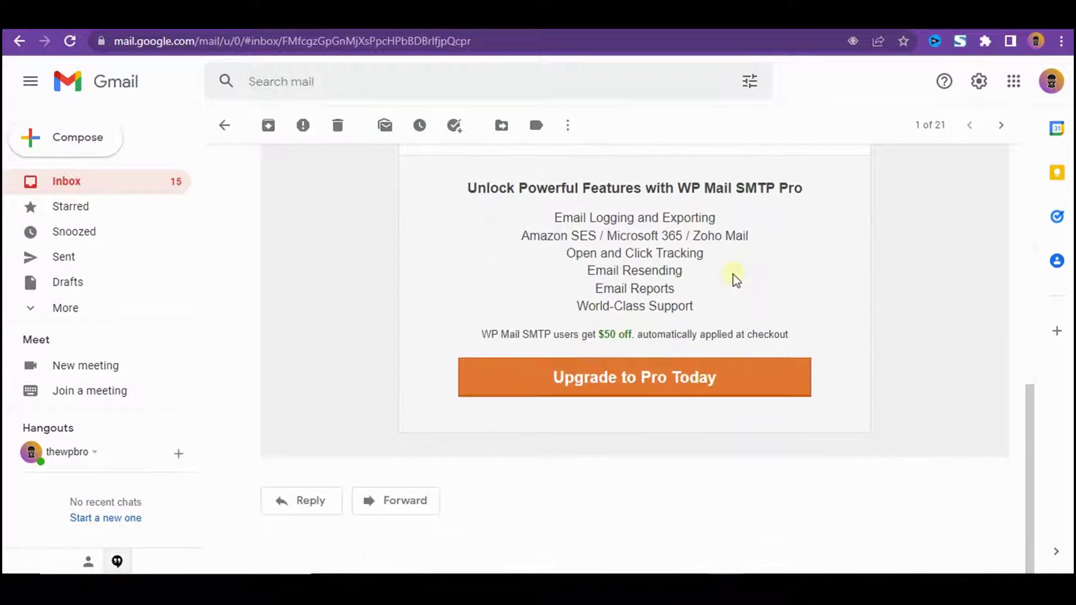
{"action": "scroll", "coordinate": [709, 279], "scroll_direction": "up", "scroll_amount": 6}
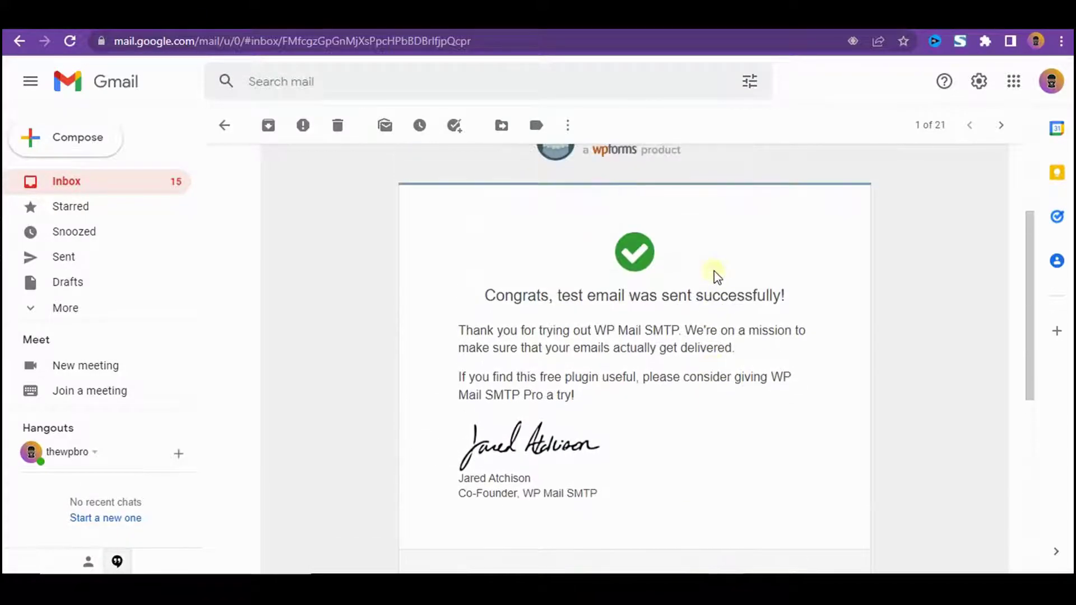
- Return to the WordPress browser tab with the WP Mail SMTP Email Test page
{"action": "left_click", "coordinate": [83, 16]}
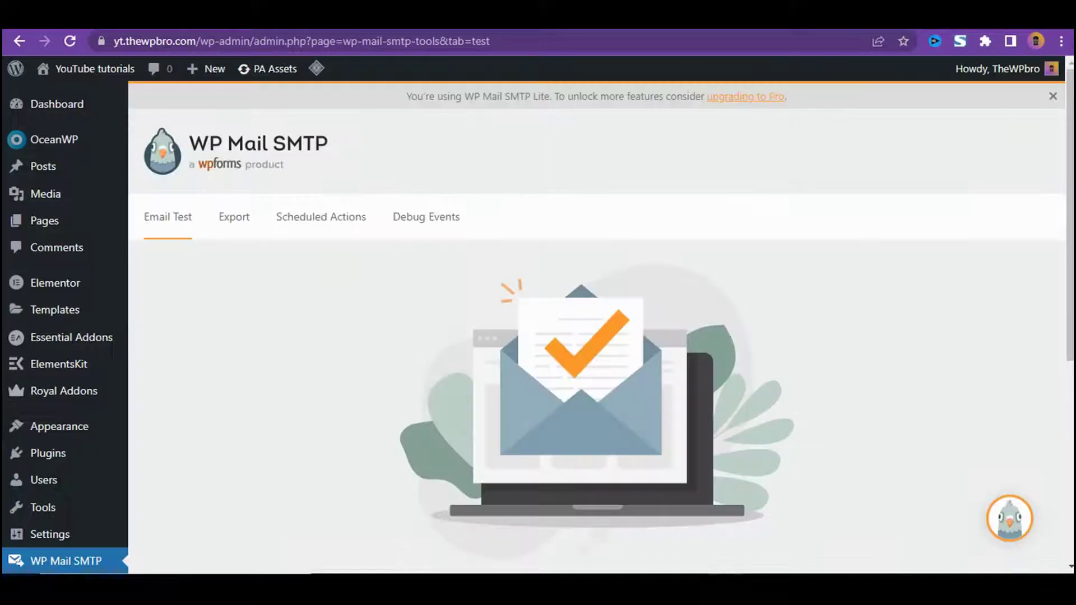